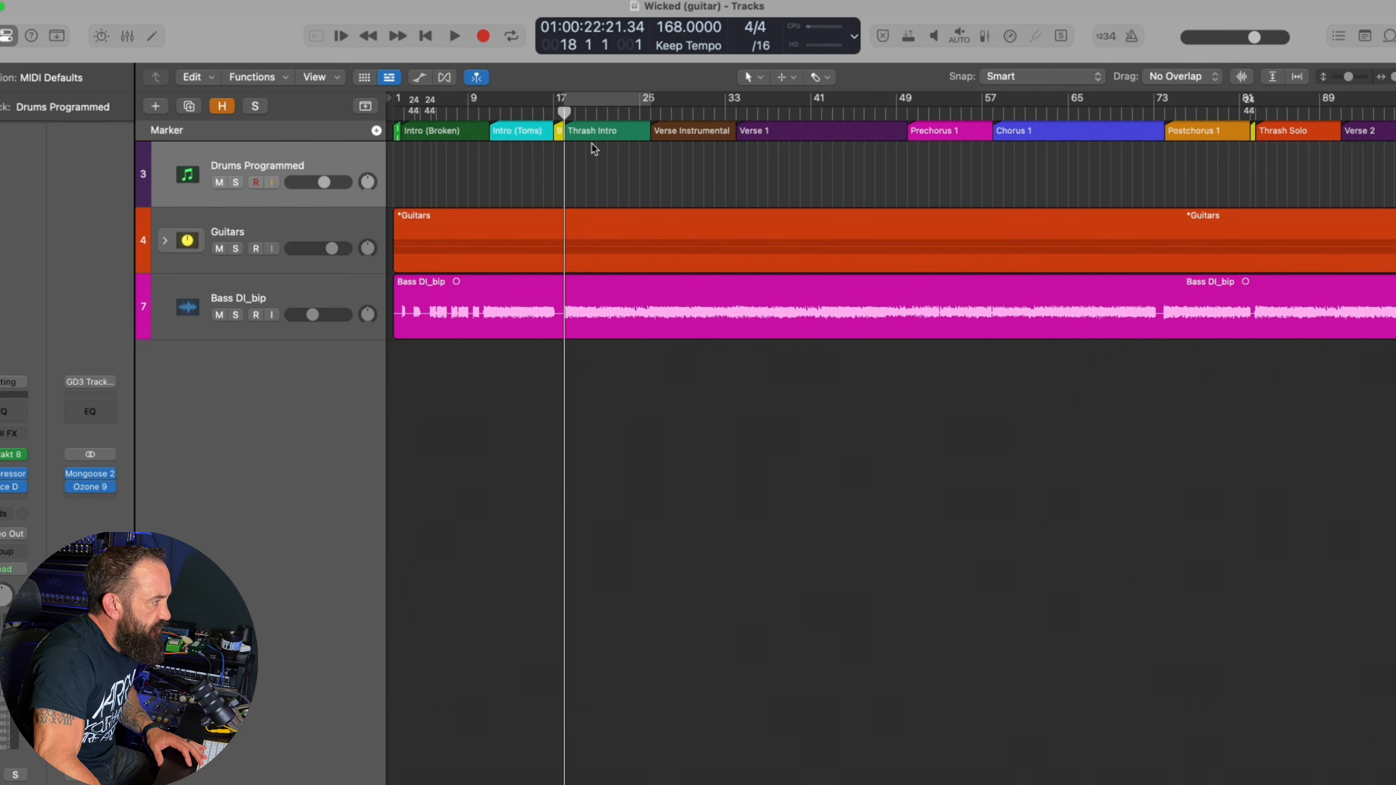
Listen to the guitars and bass in the Thrash Intro and near the end of Verse 1
key(space)
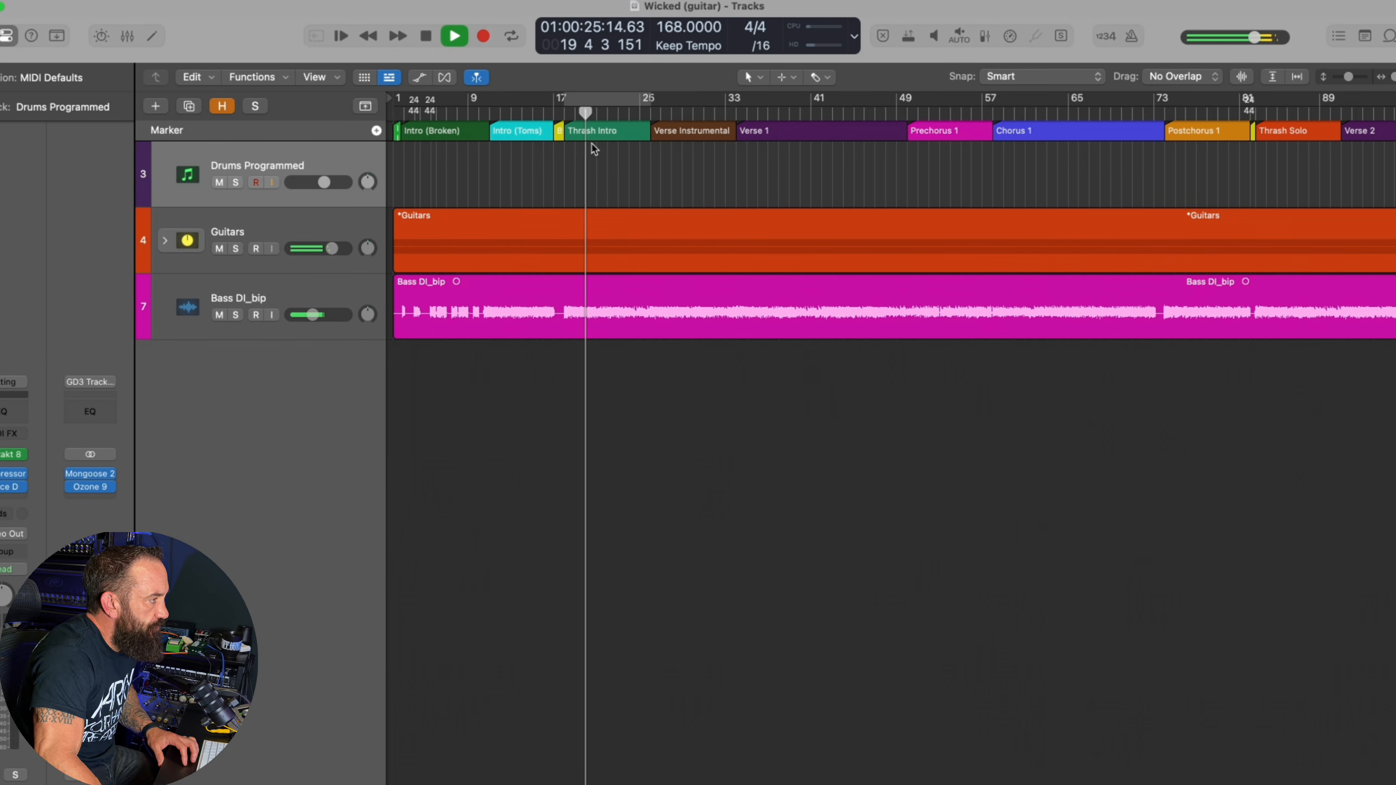
key(space)
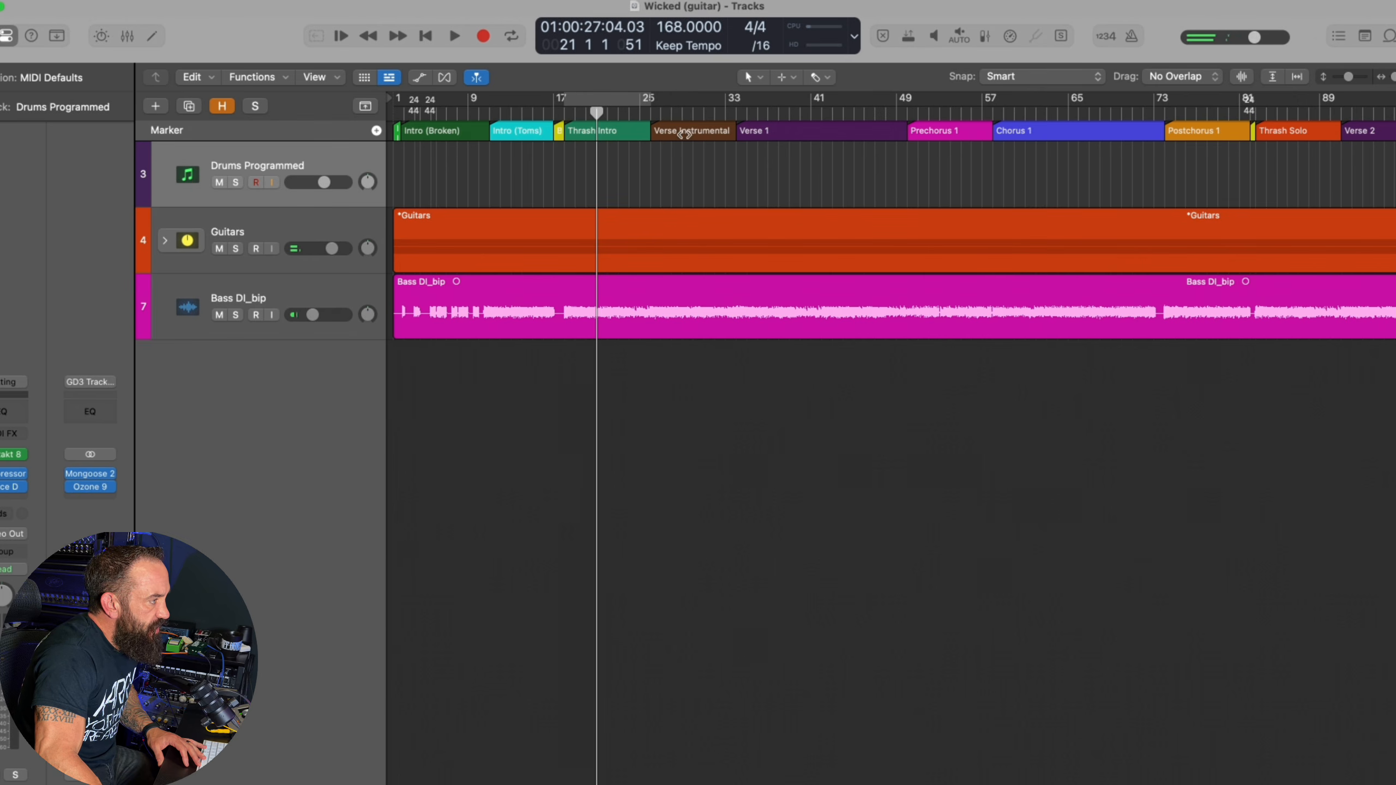
key(alt+period)
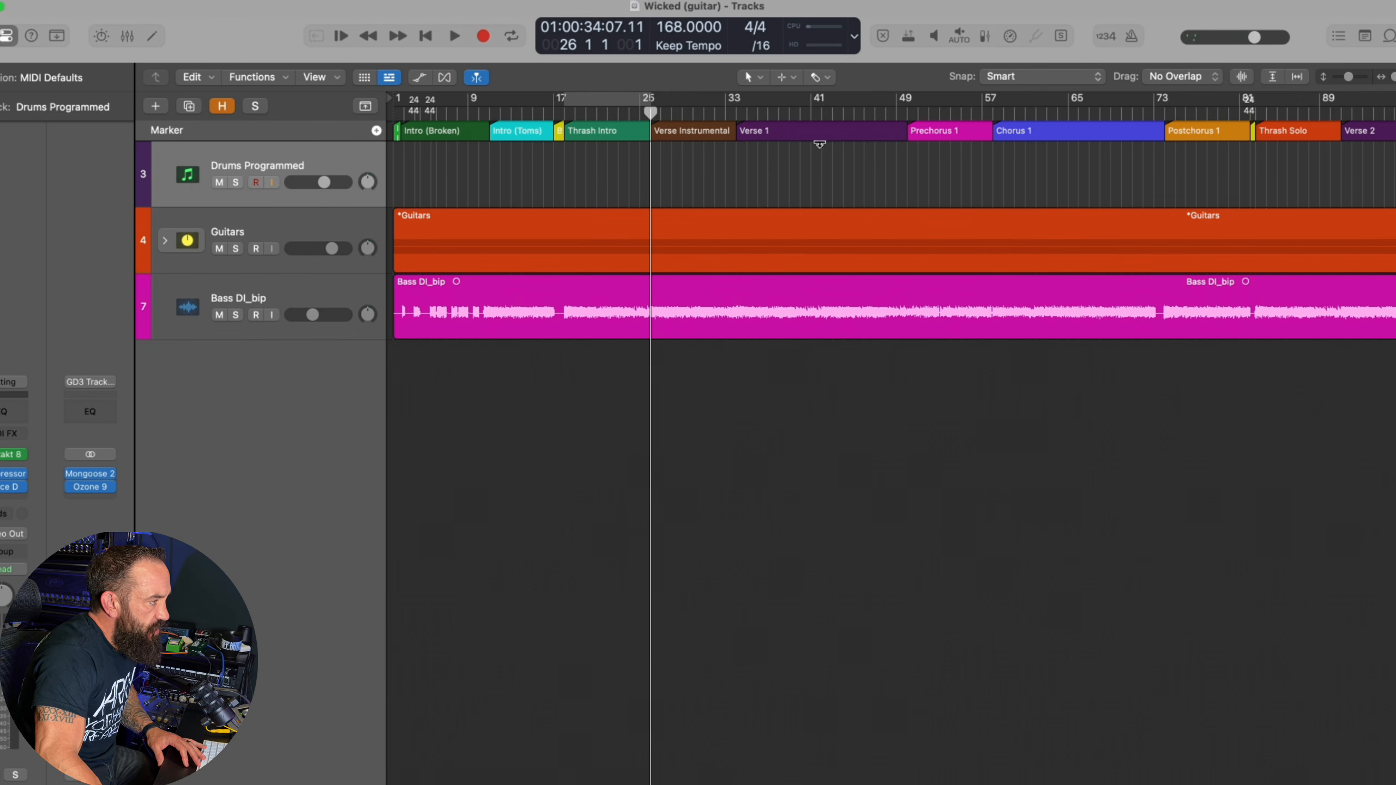
click(857, 110)
key(space)
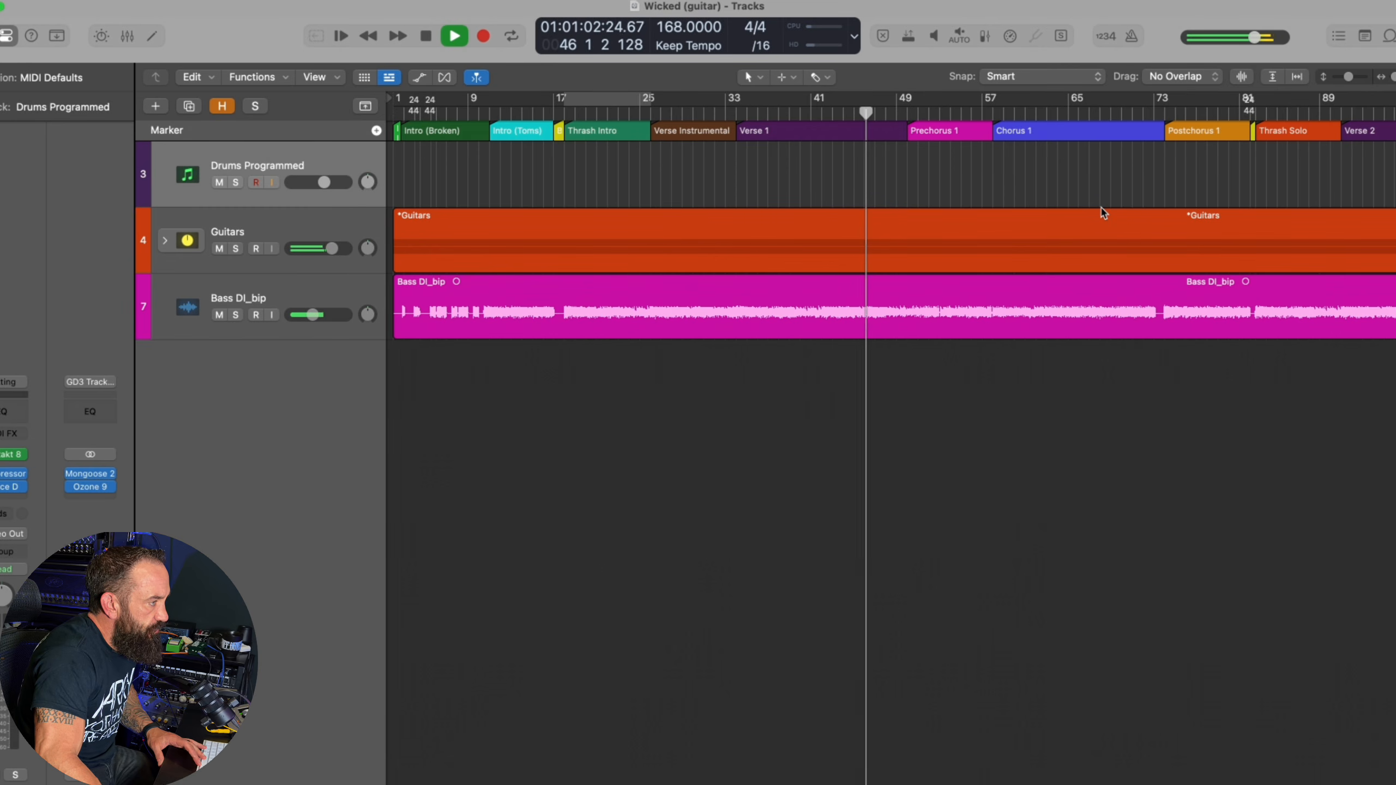
key(space)
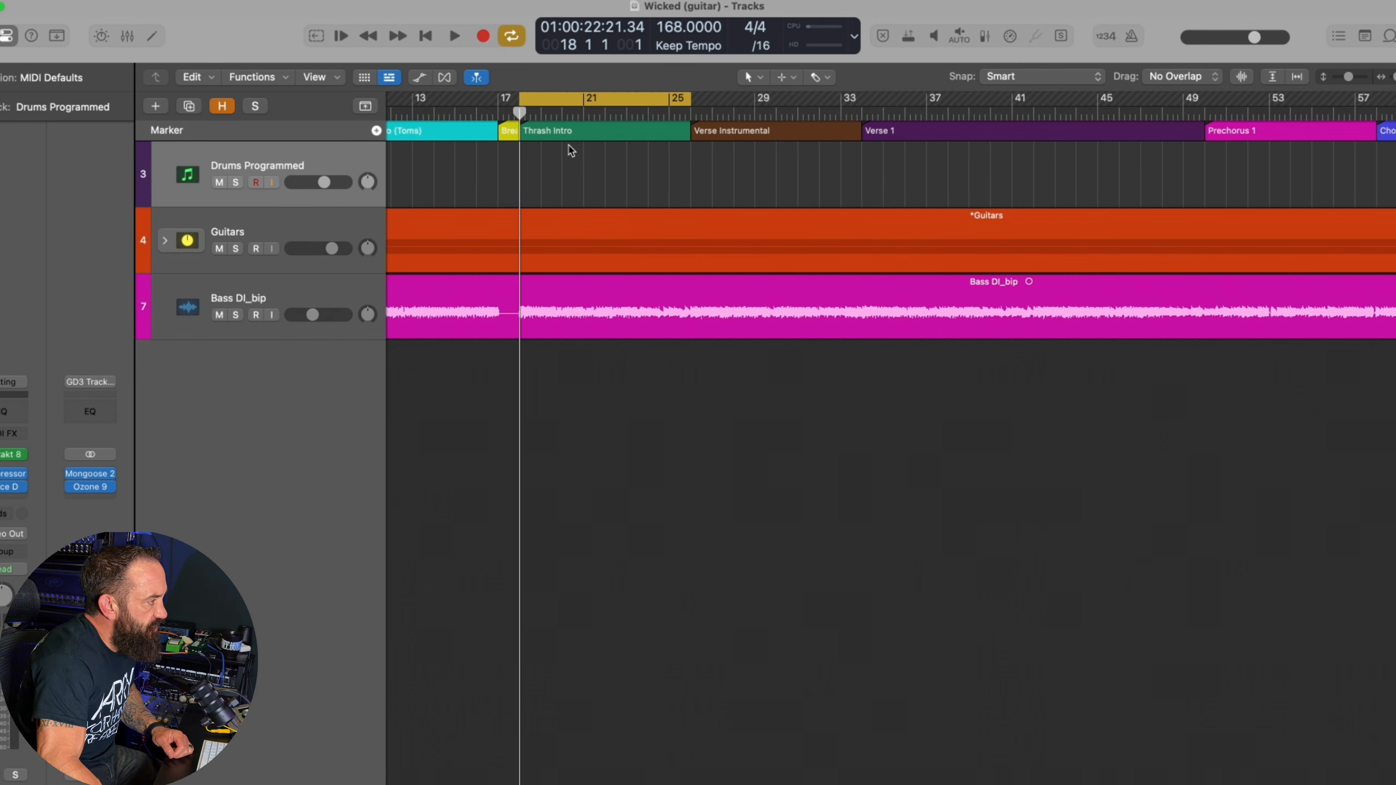
Audition the looped Thrash Intro and create an empty region on Drums Programmed spanning that section, from bar 18 to bar 26
key(space)
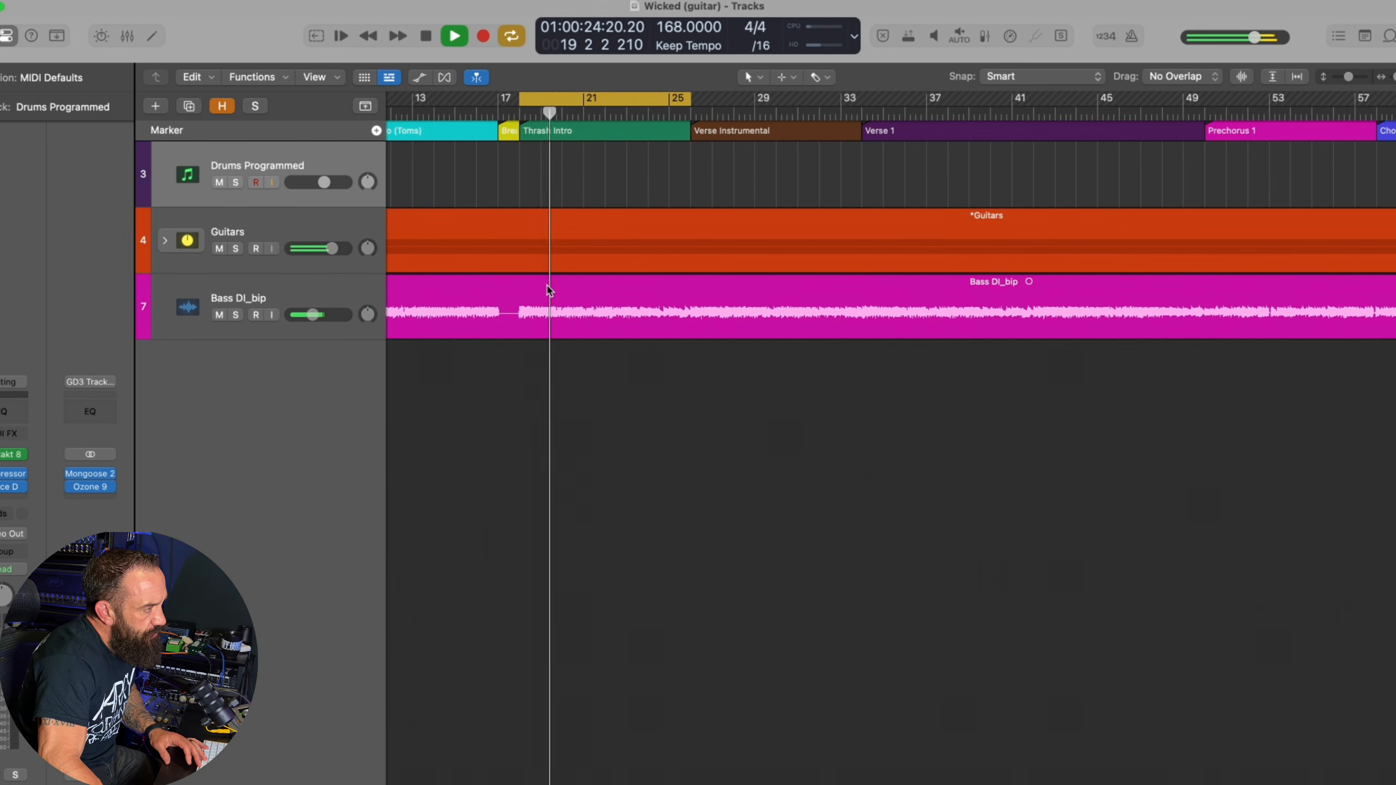
key(space)
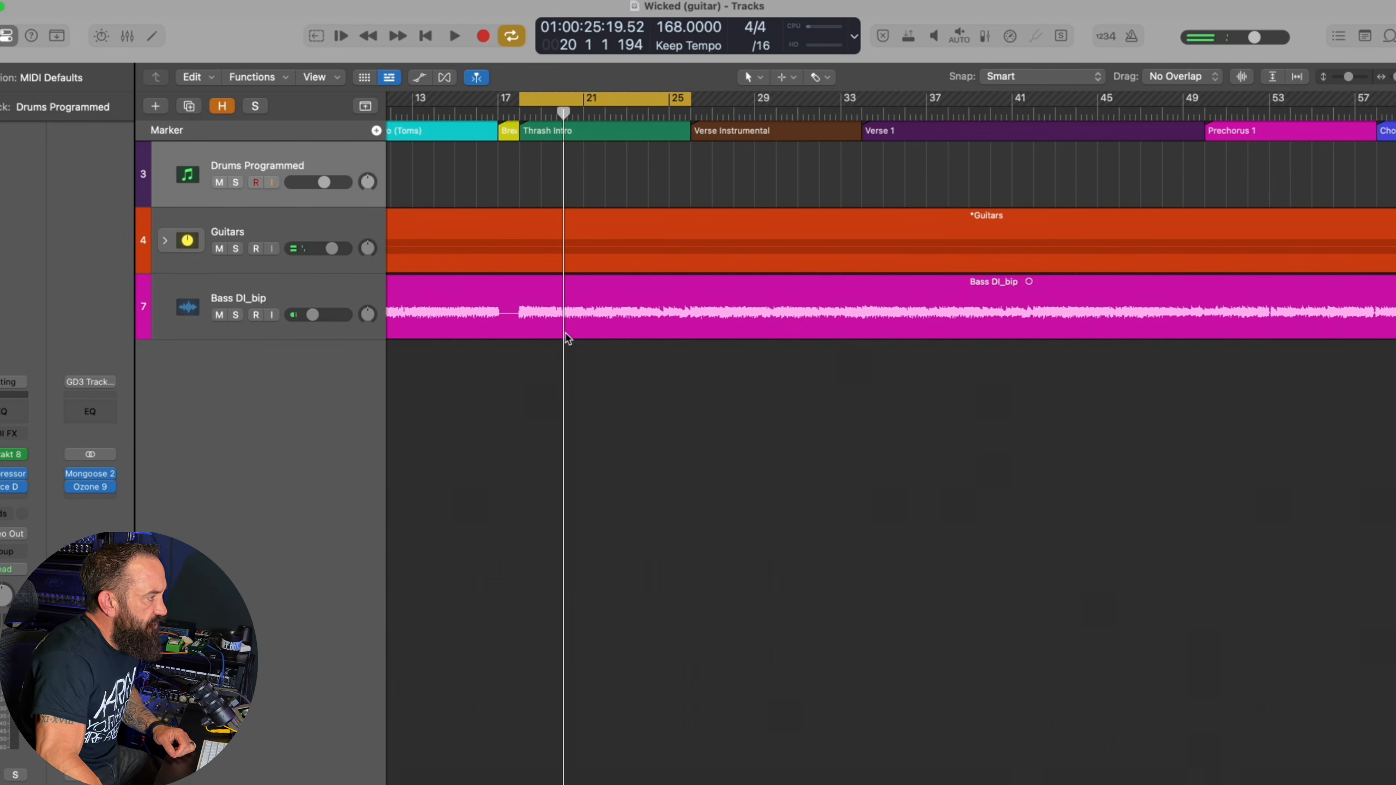
key(t)
key(p)
click(530, 187)
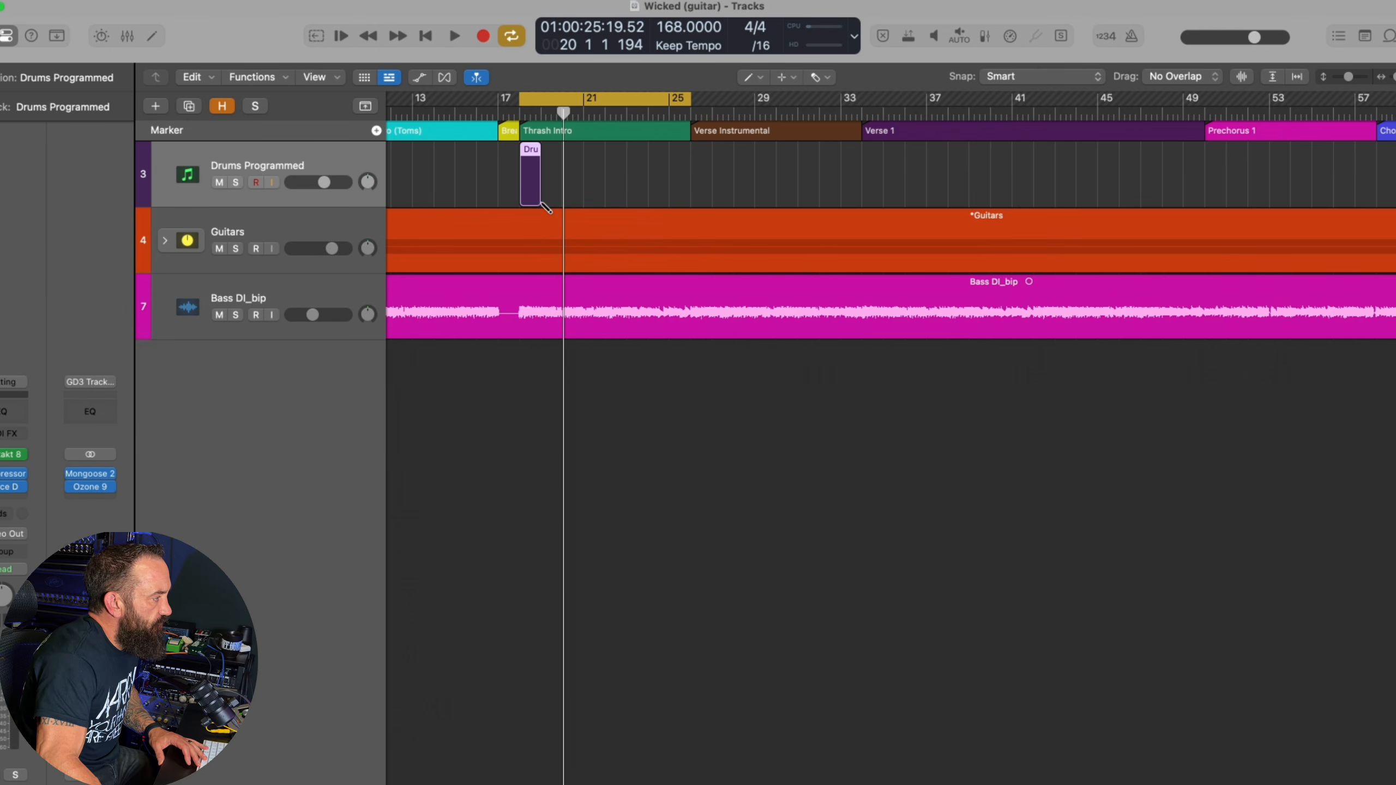
drag(540, 204, 689, 203)
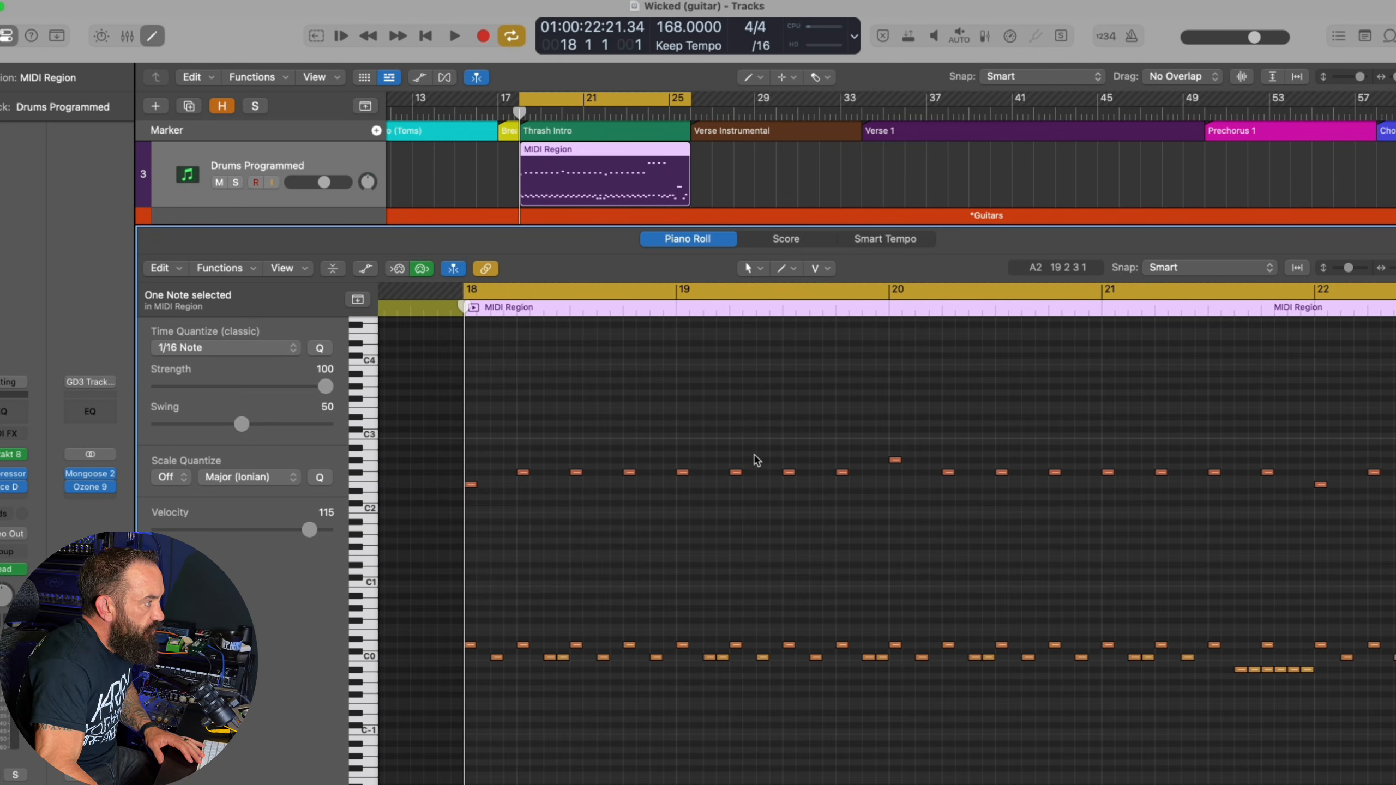
Play the Thrash Intro with its programmed drums, and loop bars 24 to 26 with only the guitars soloed
key(space)
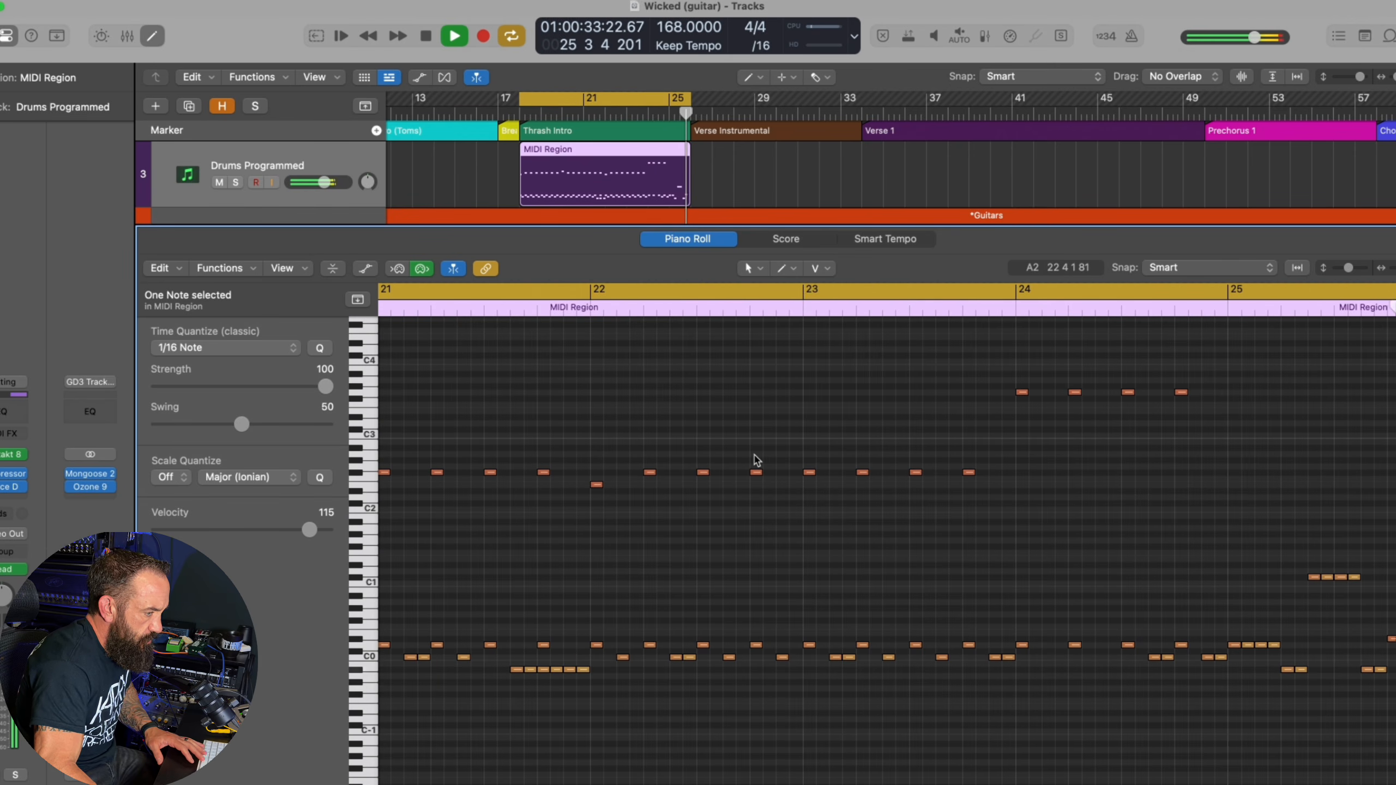
key(space)
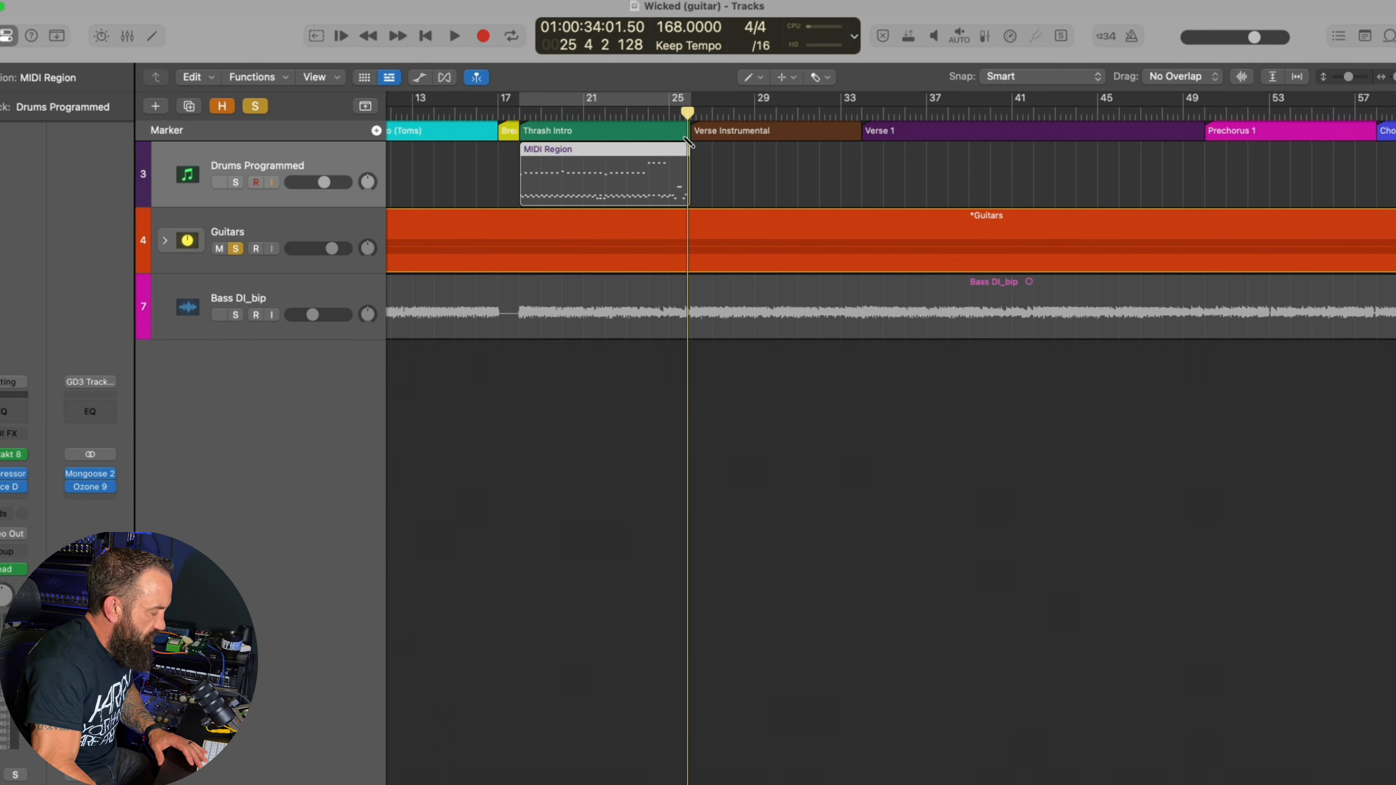
drag(653, 107, 689, 109)
key(space)
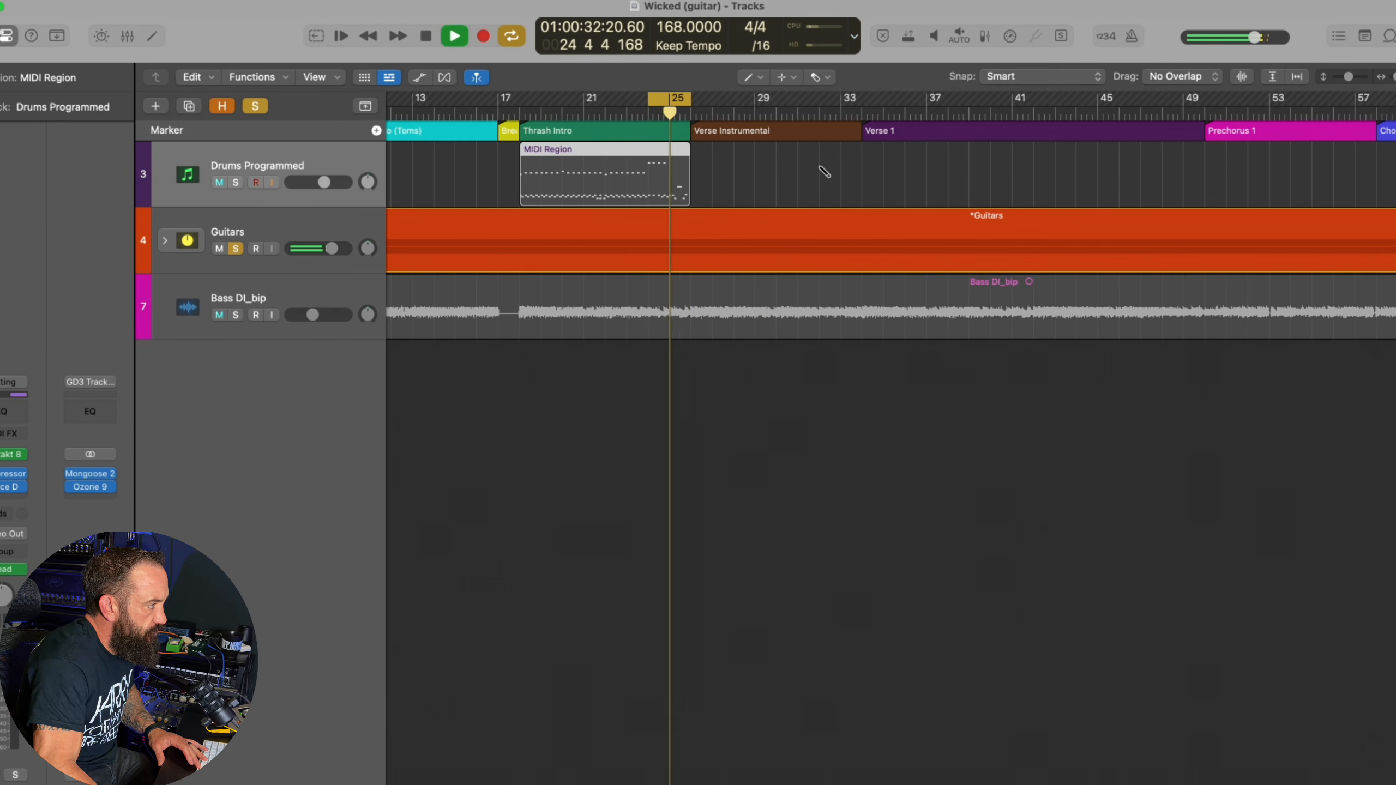
key(space)
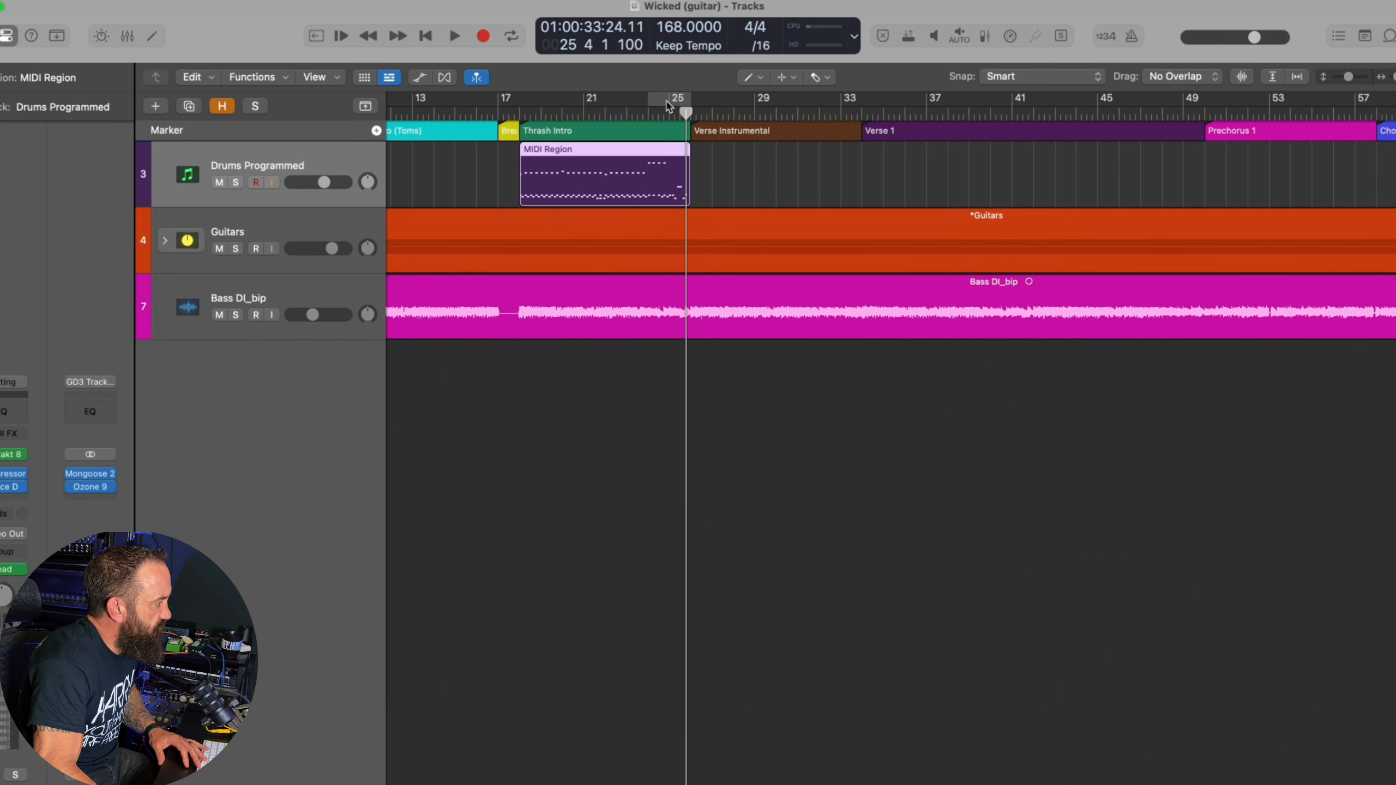
Open the Thrash Intro drum region in the Piano Roll and play its last two bars in a cycle
double_click(624, 181)
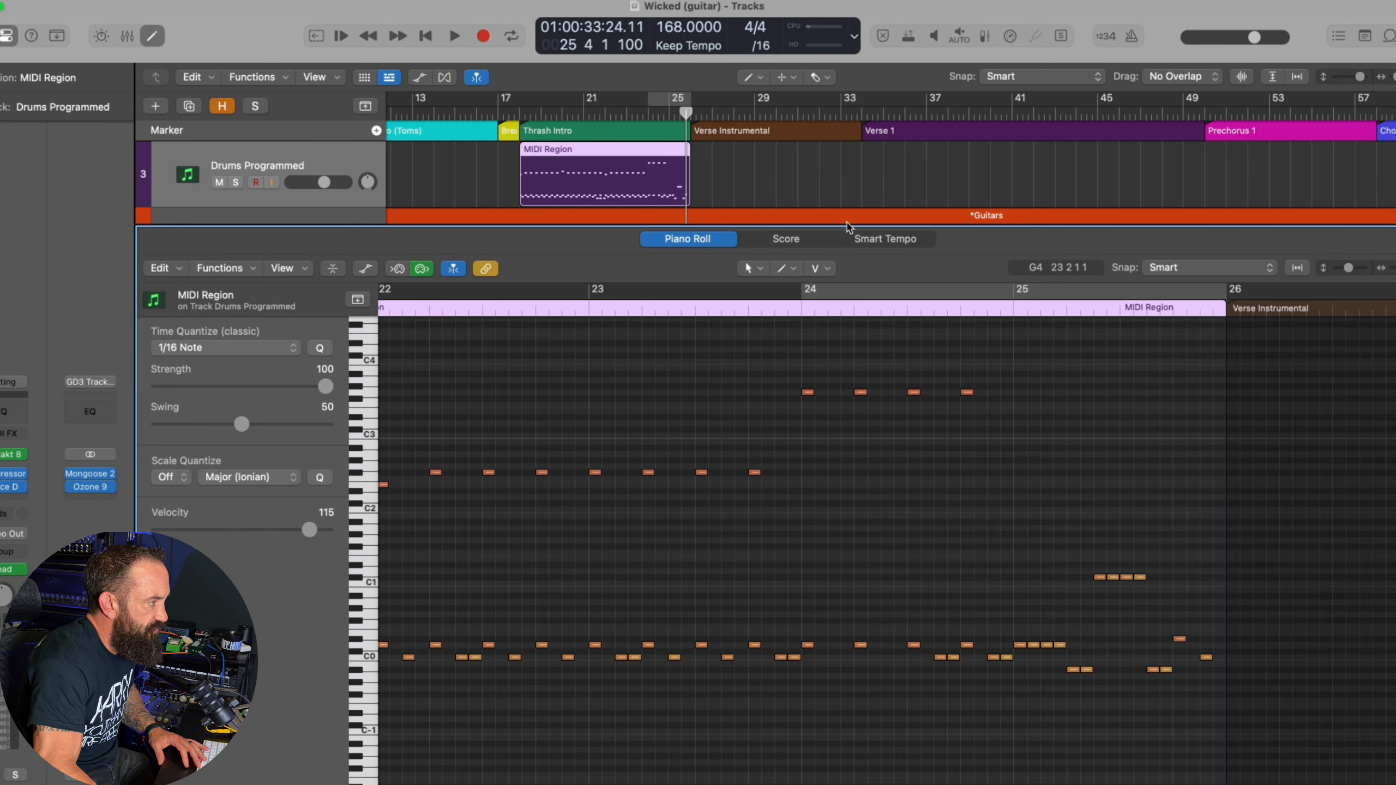
click(659, 103)
key(space)
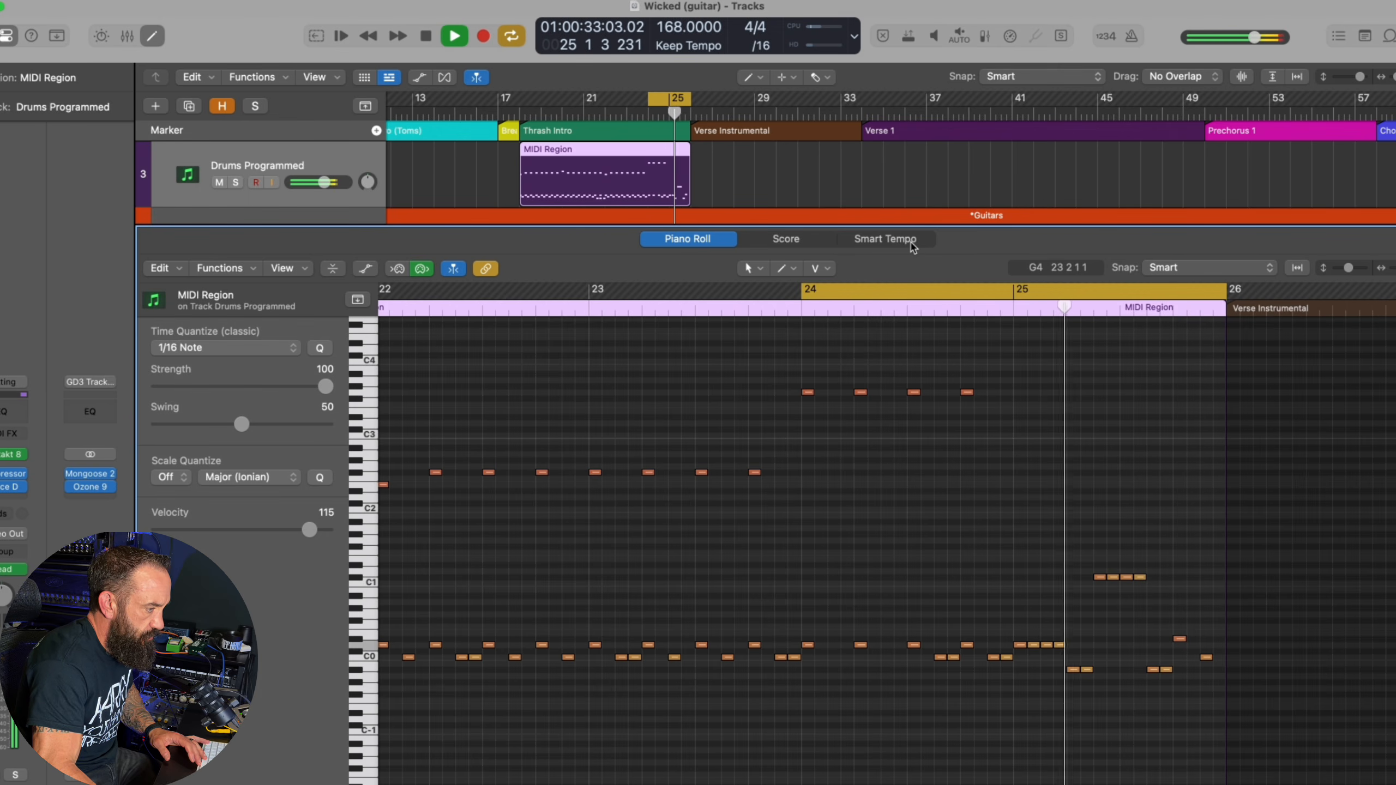
key(space)
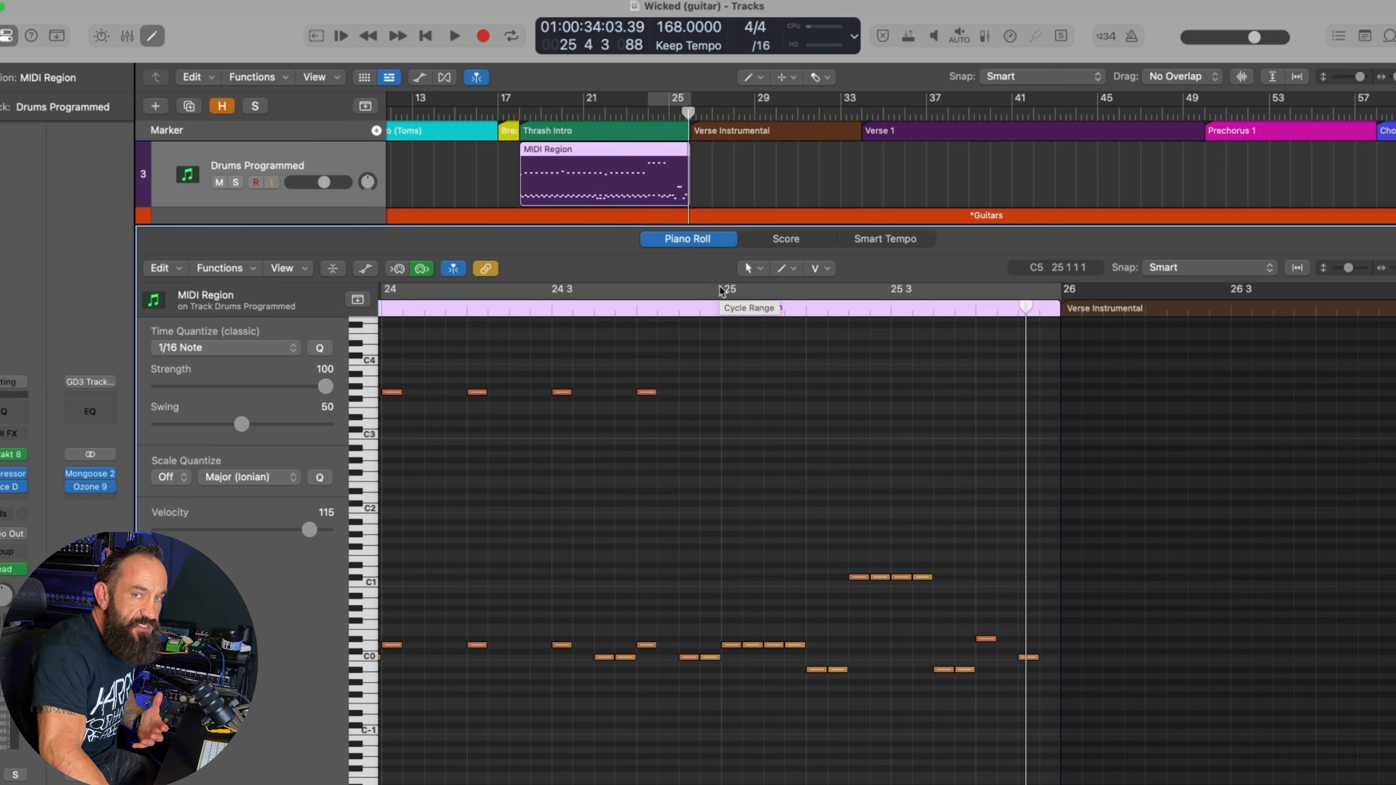
Solo Drums Programmed, play the closing drum fill from bar 25 without cycling, and clear the solo
click(721, 291)
key(ctrl+s)
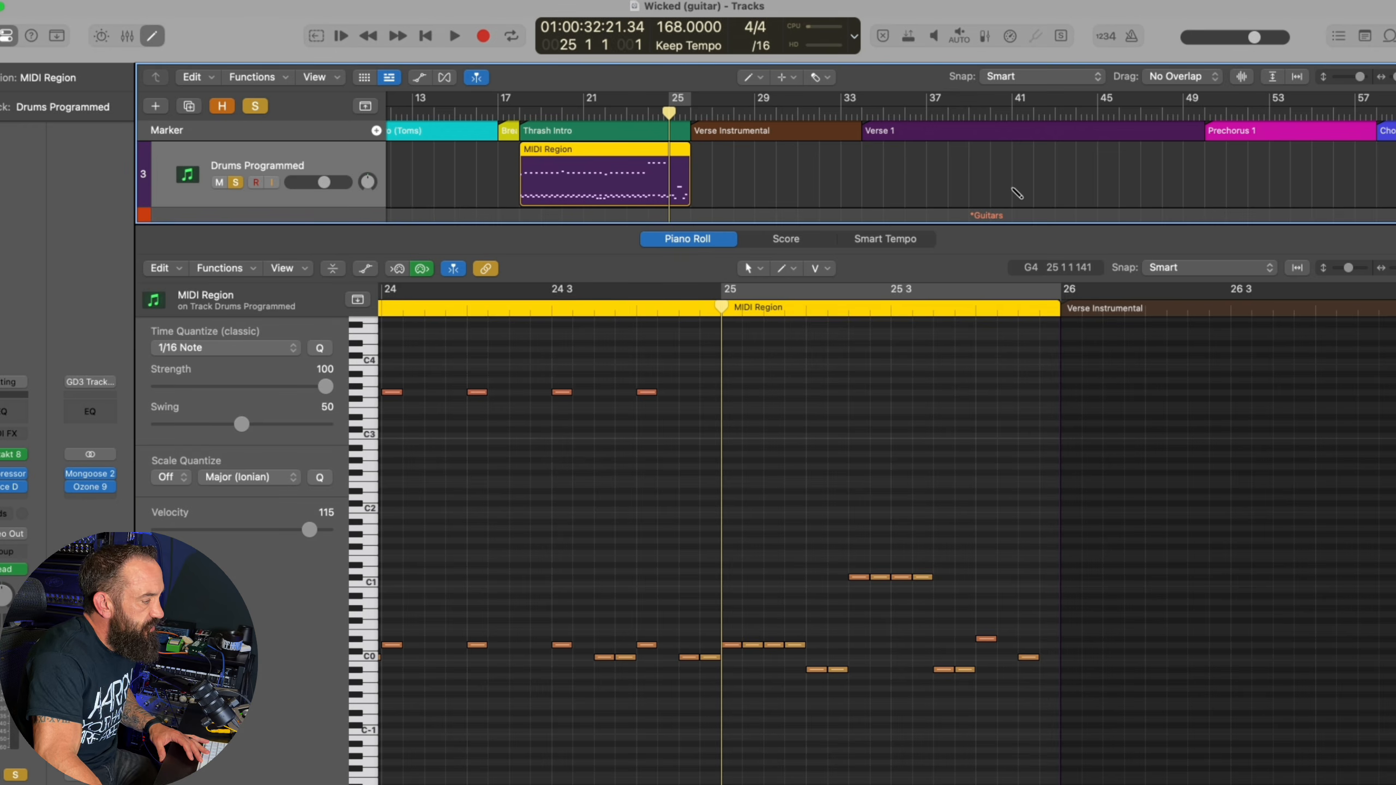
key(space)
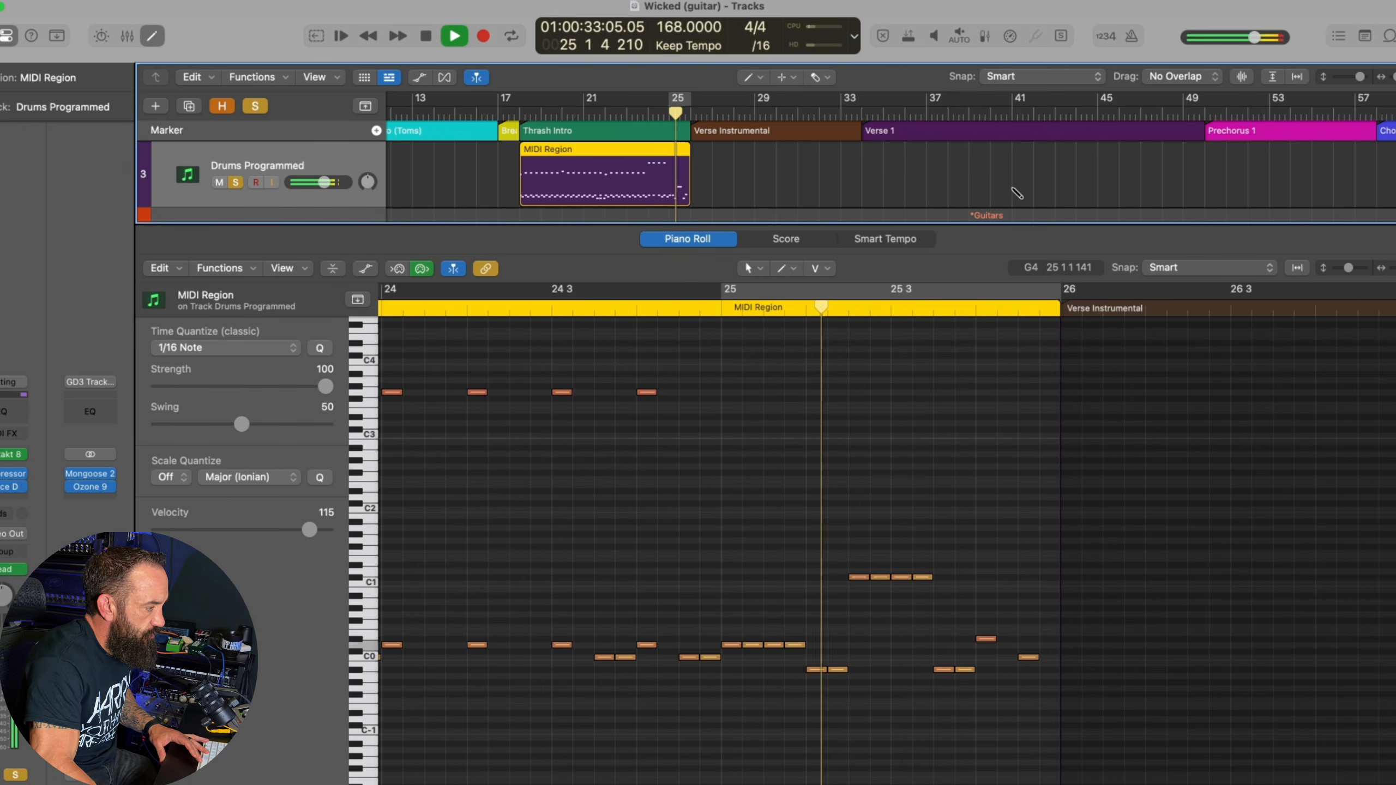
key(space)
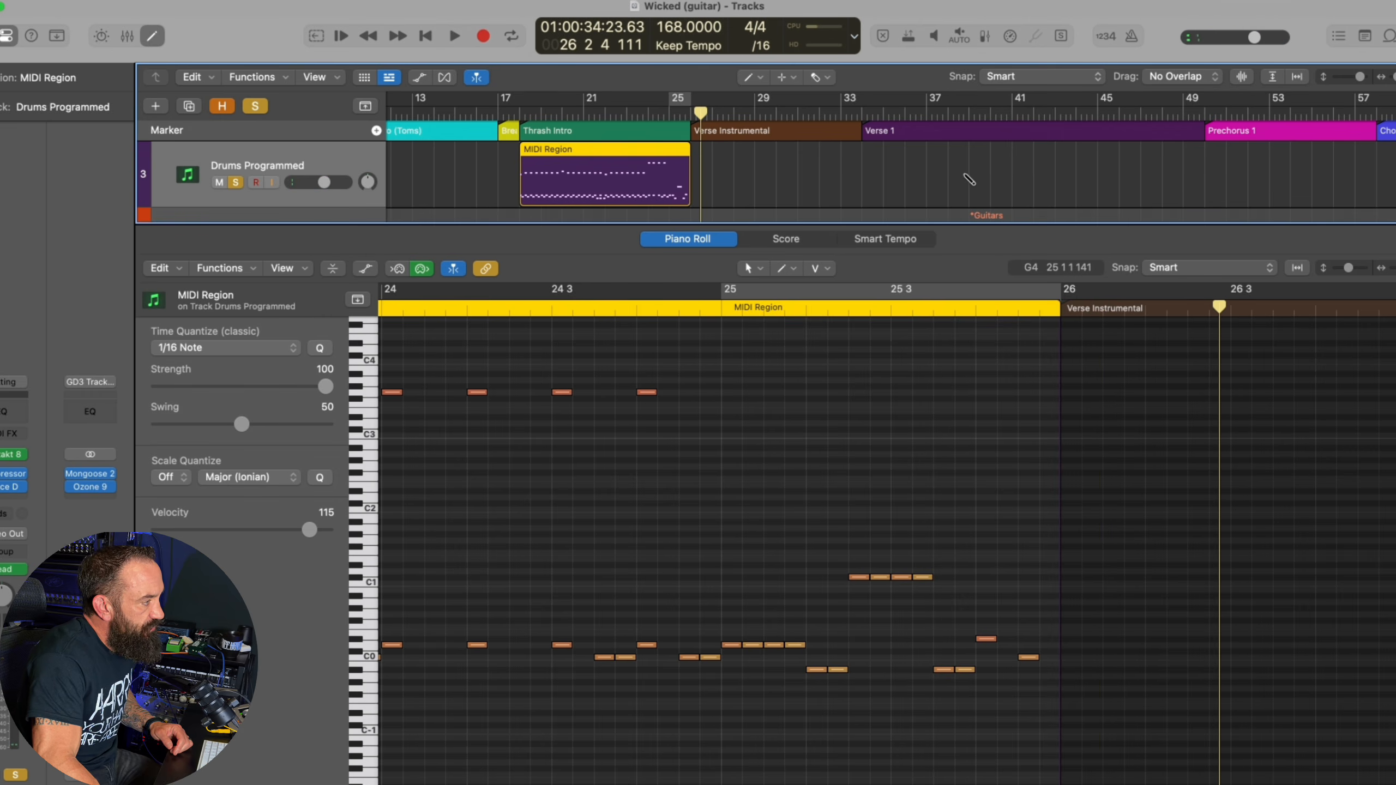
key(ctrl+s)
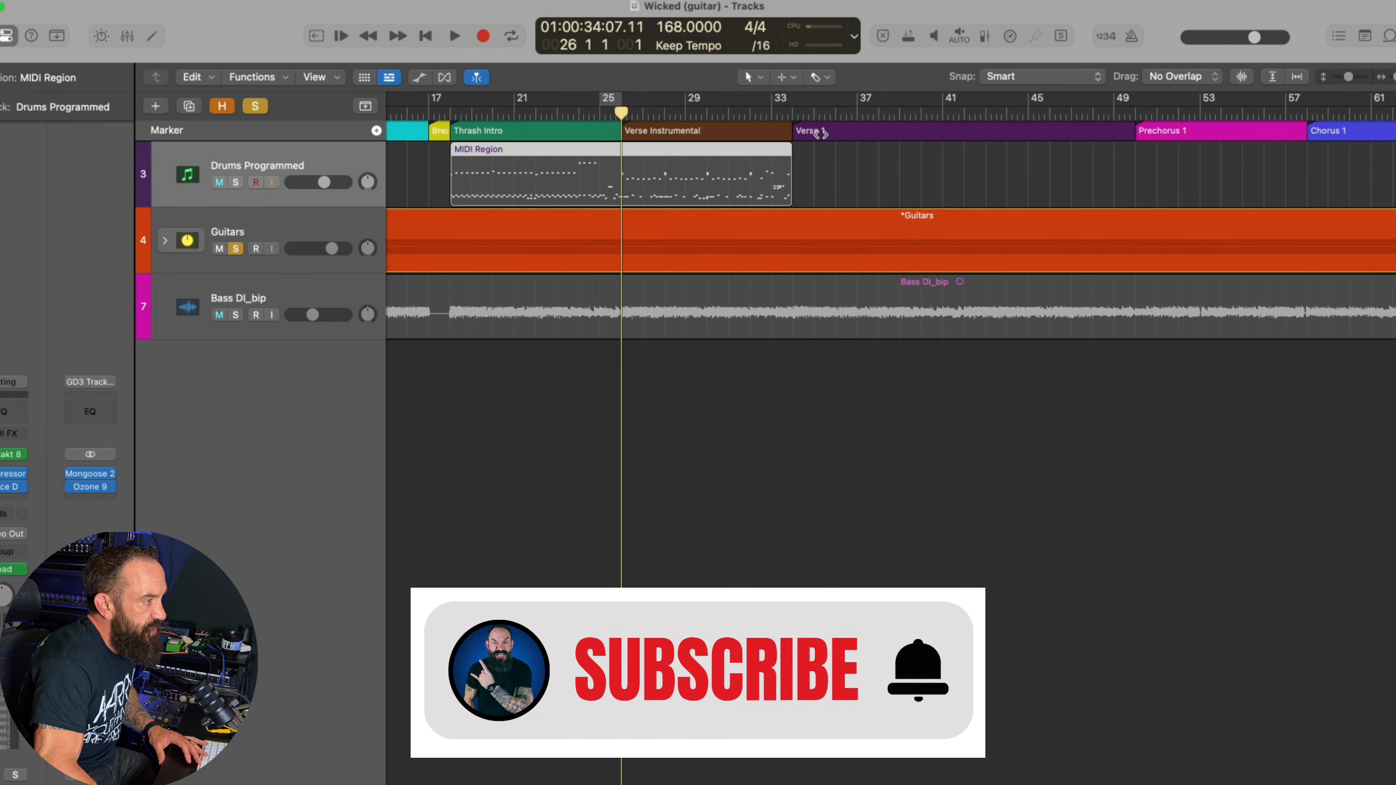
Open the extended drum region in the Piano Roll, enable cycling, and play the Verse Instrumental drums from bar 26
double_click(669, 172)
key(c)
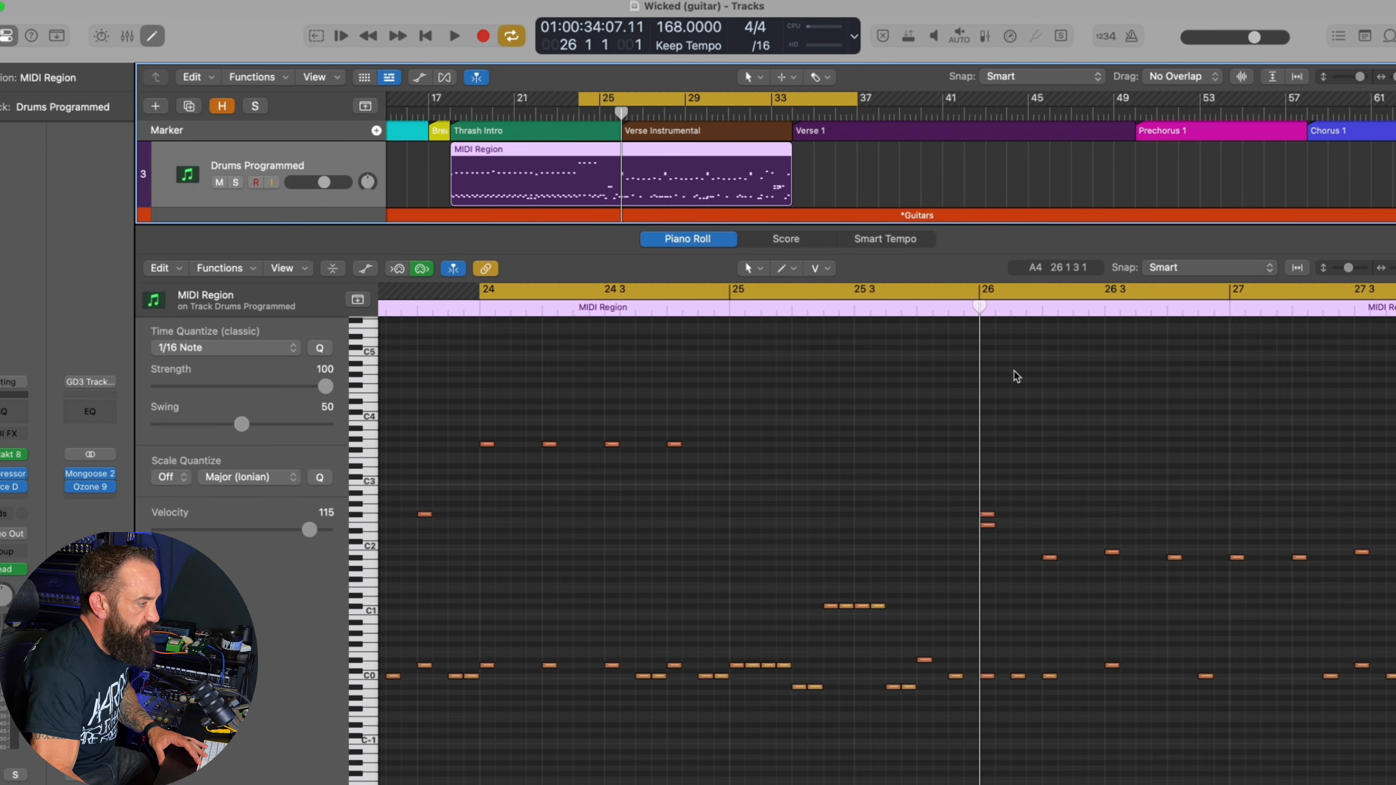
key(space)
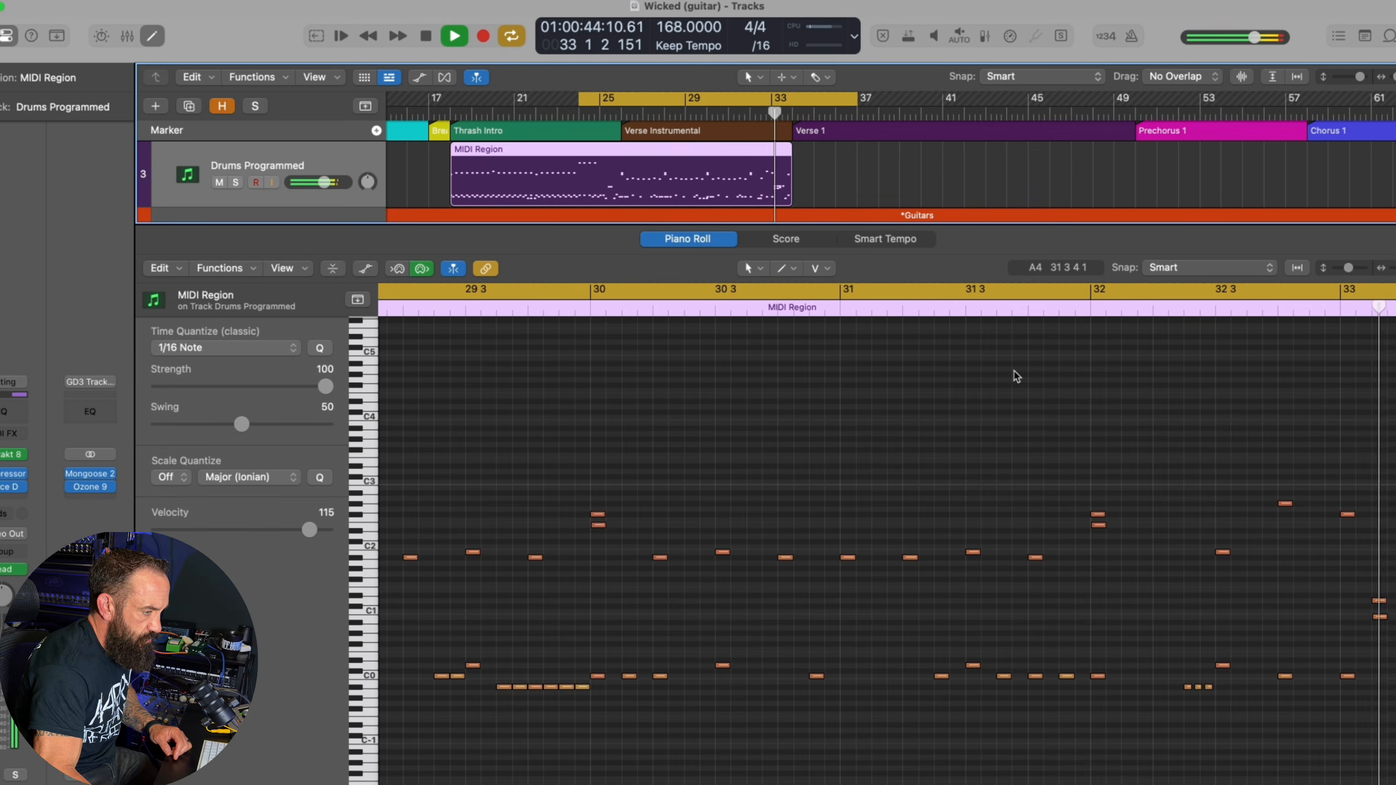
Solo Drums Programmed to audition the fill at bar 33, and turn off the solo and cycle
key(s)
key(space)
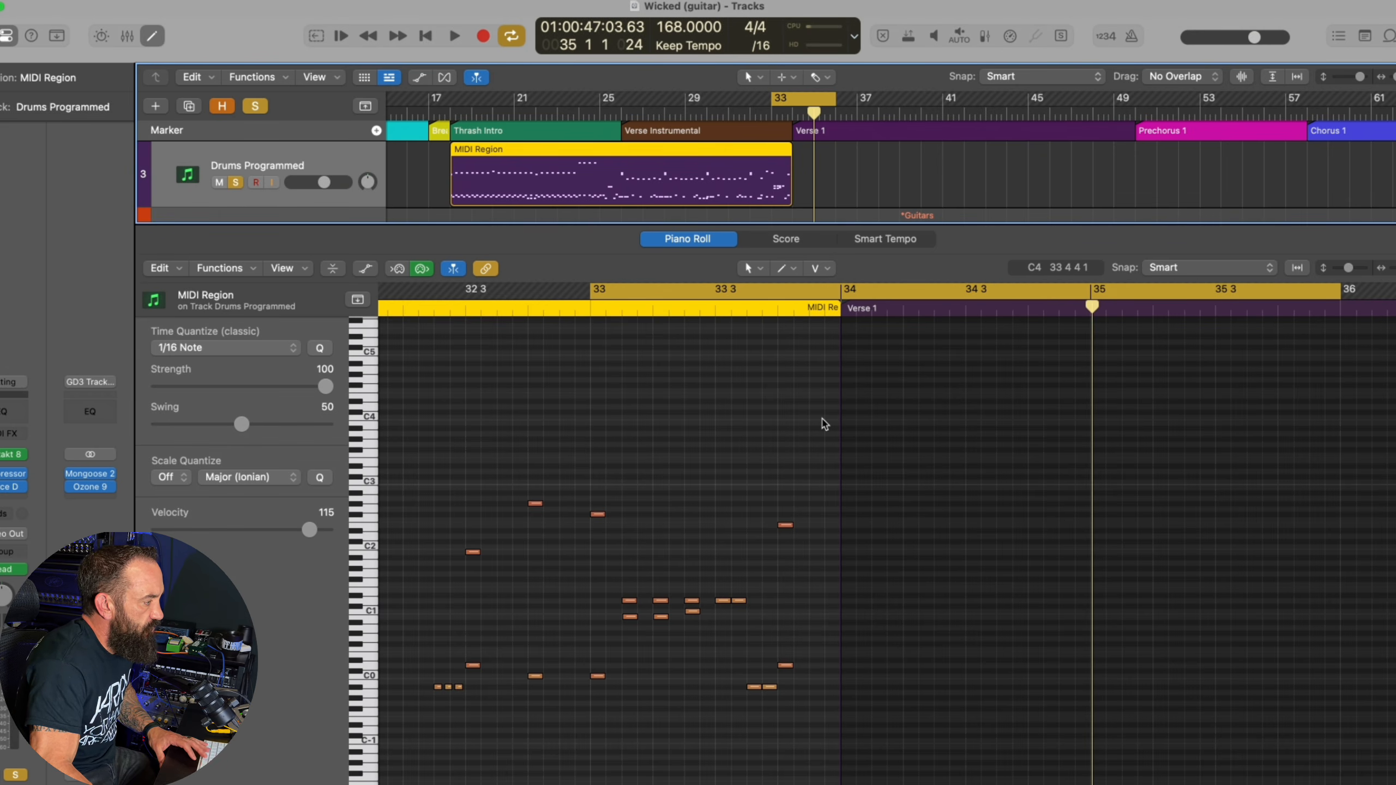
key(space)
key(space)
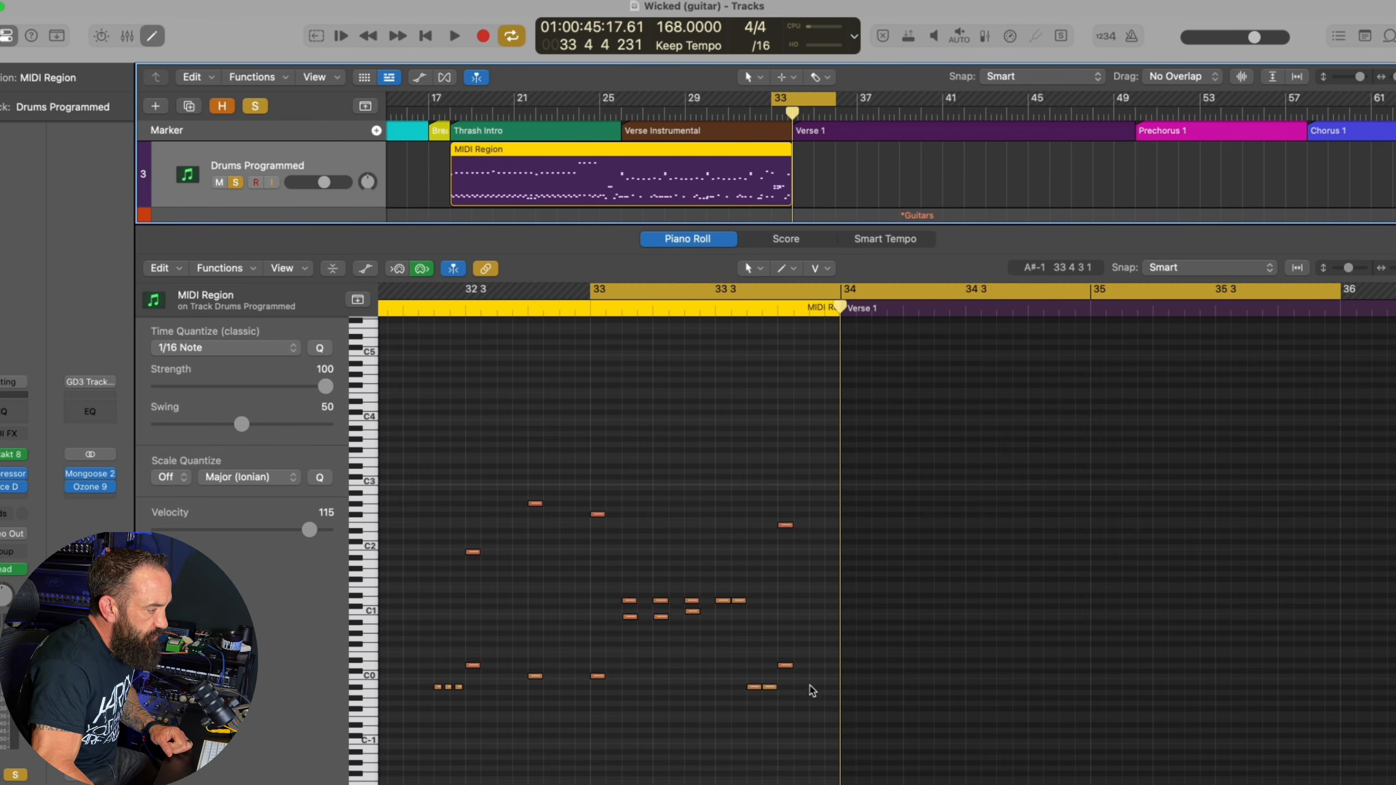
key(s)
key(c)
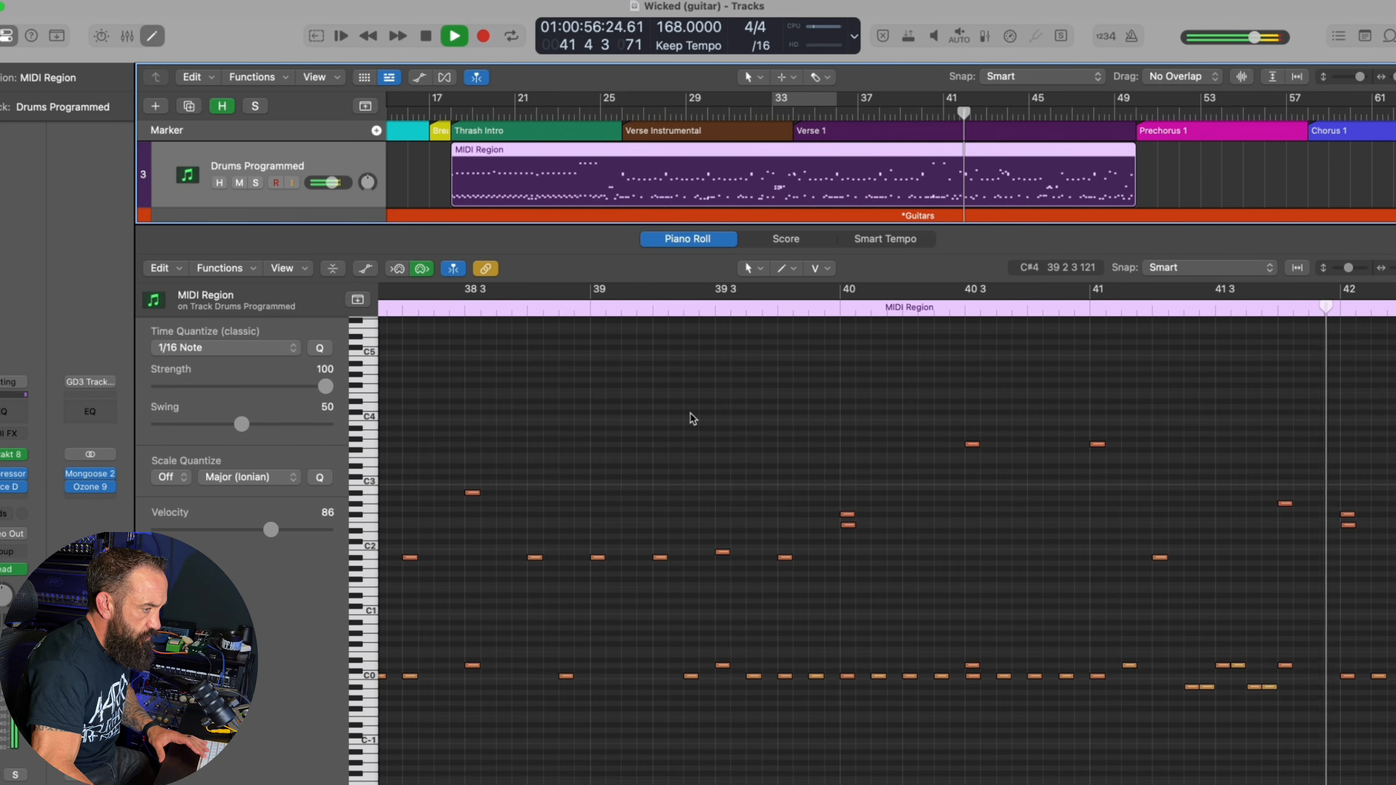
Stop playback in Verse 1 and examine the drum notes around bars 40 to 42
key(space)
scroll(584, 447, left, 5)
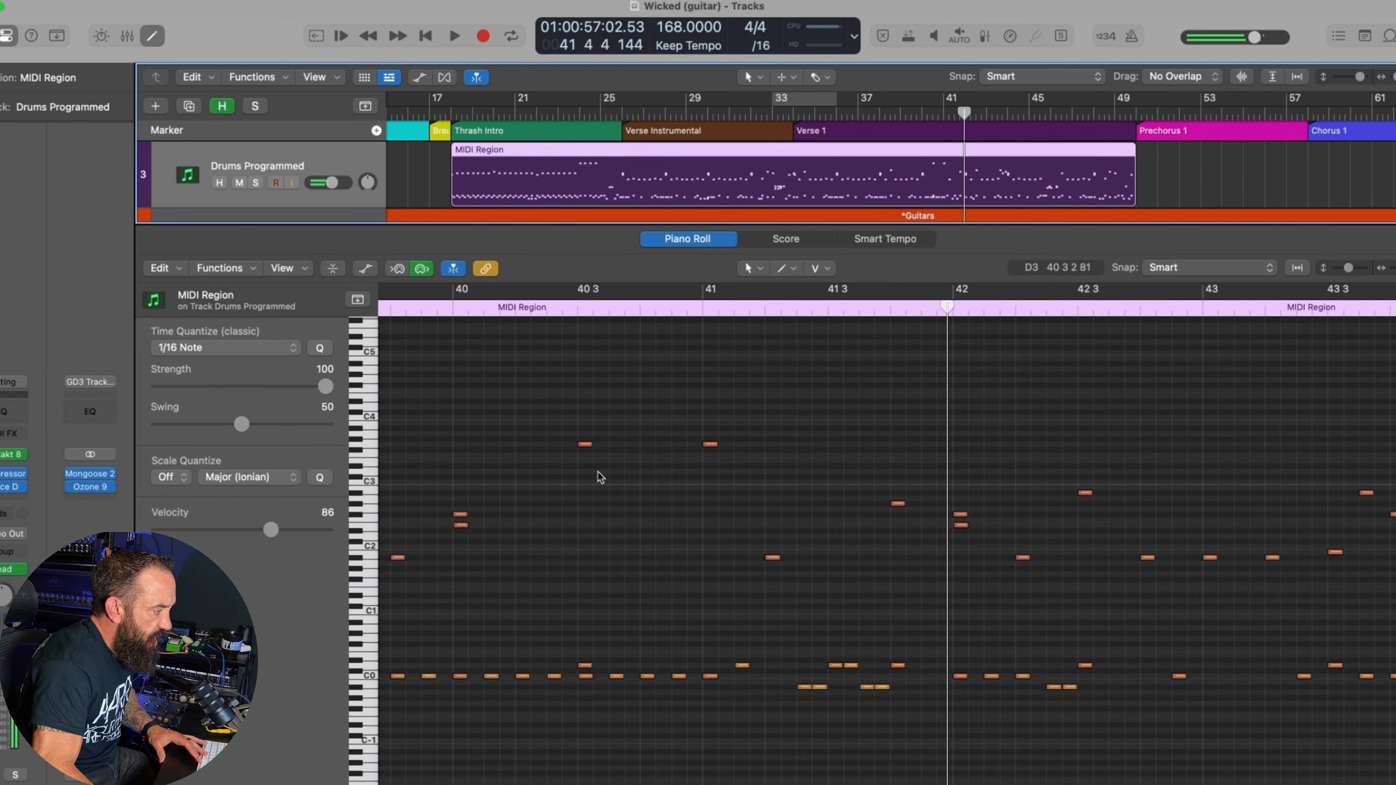
scroll(748, 499, left, 3)
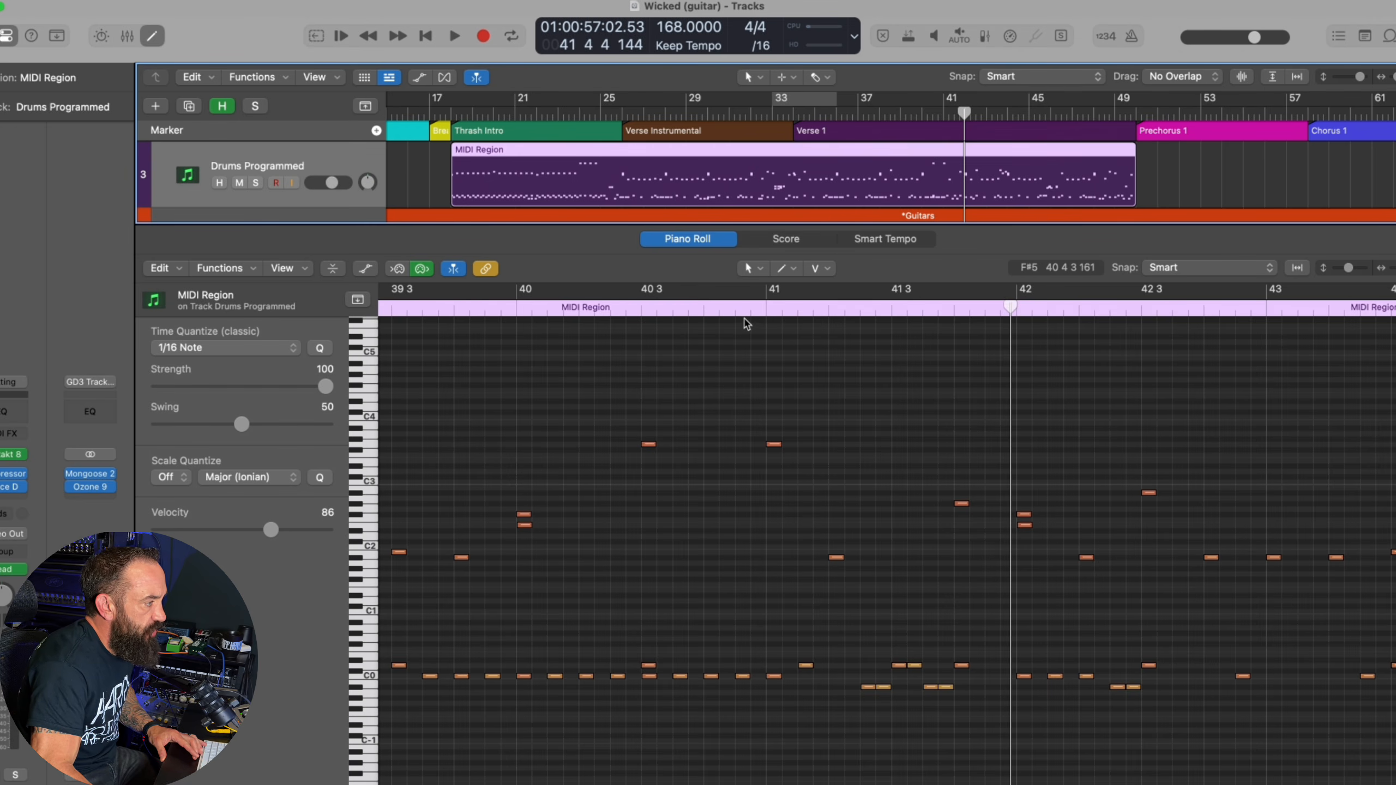
Play the Verse 1 drums in sections, checking the fill at bars 45 to 46 and the closing bars from bar 48
key(space)
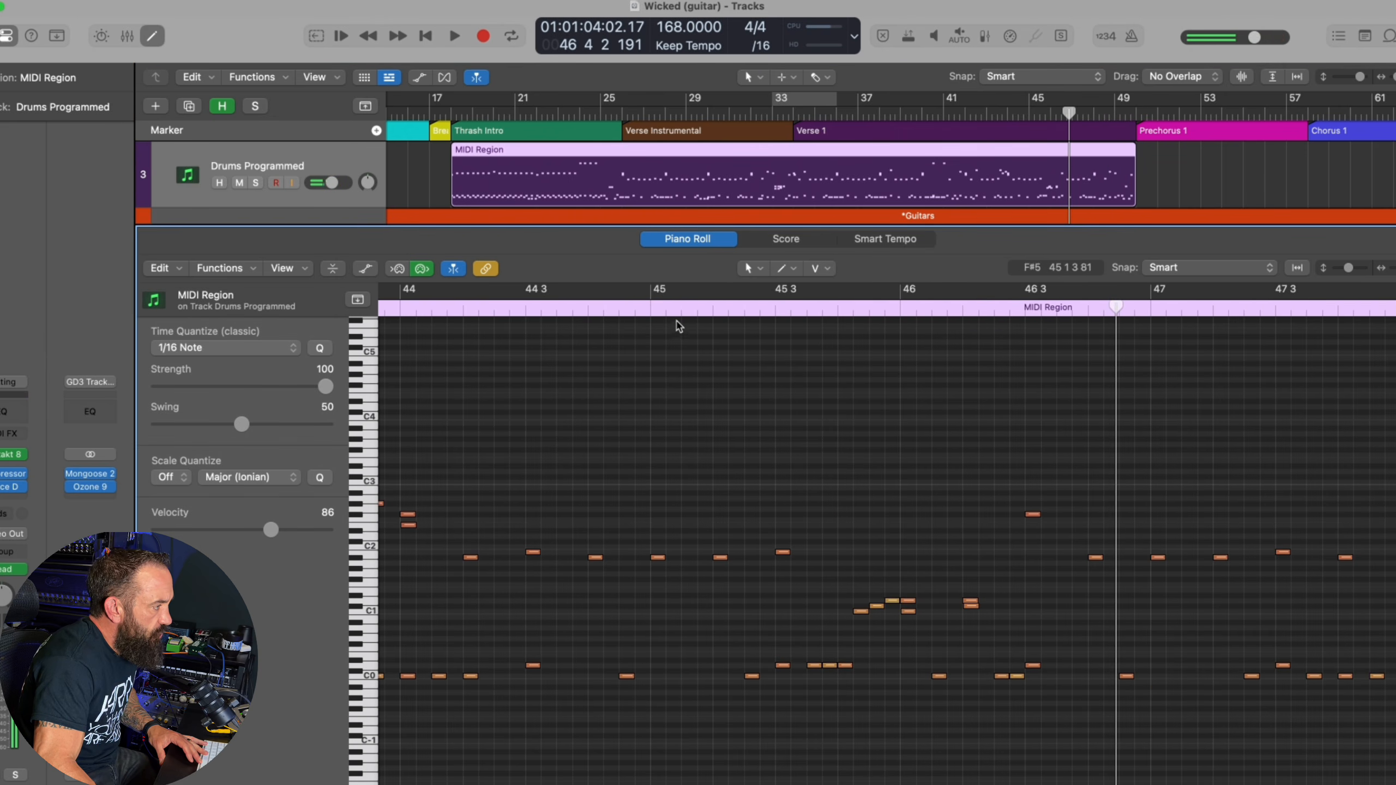
key(space)
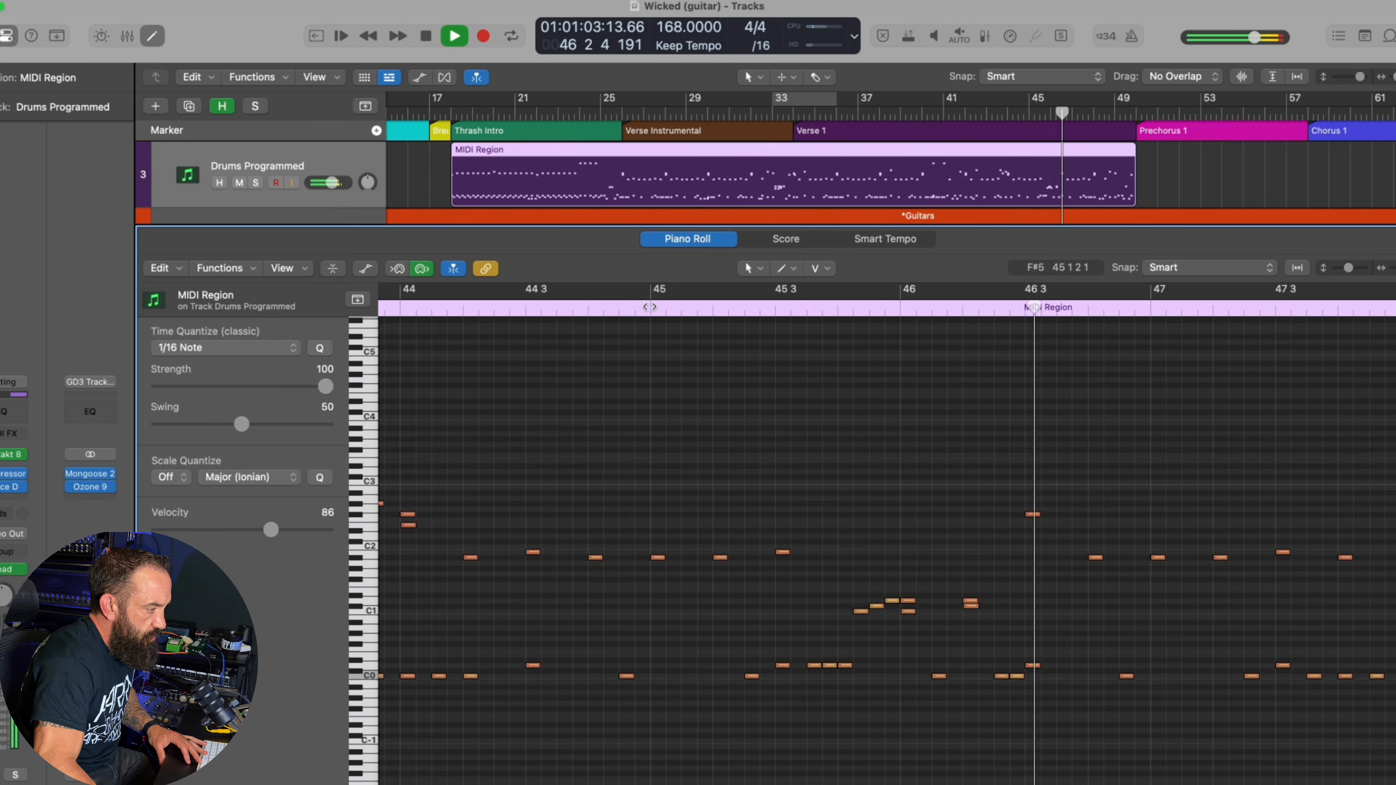
key(space)
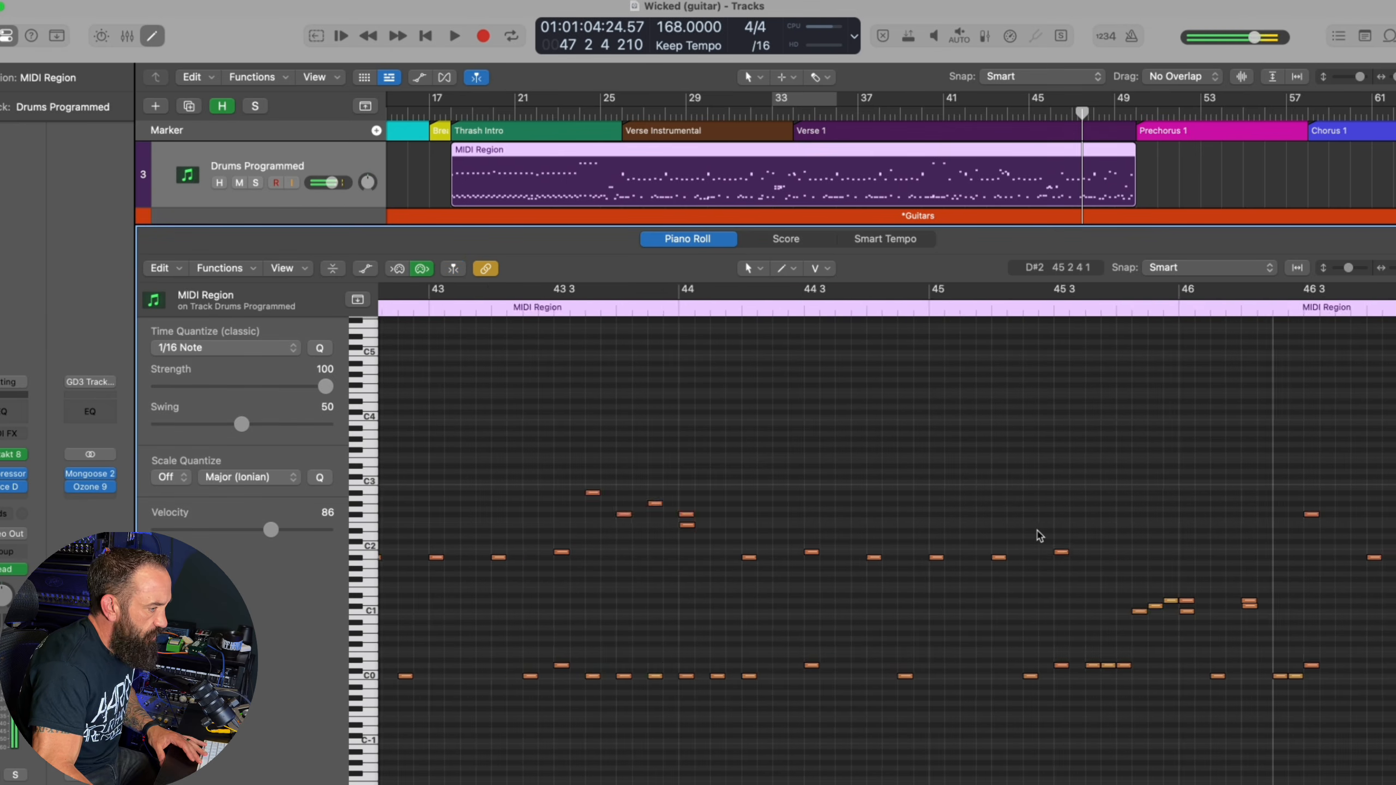
scroll(1037, 536, right, 8)
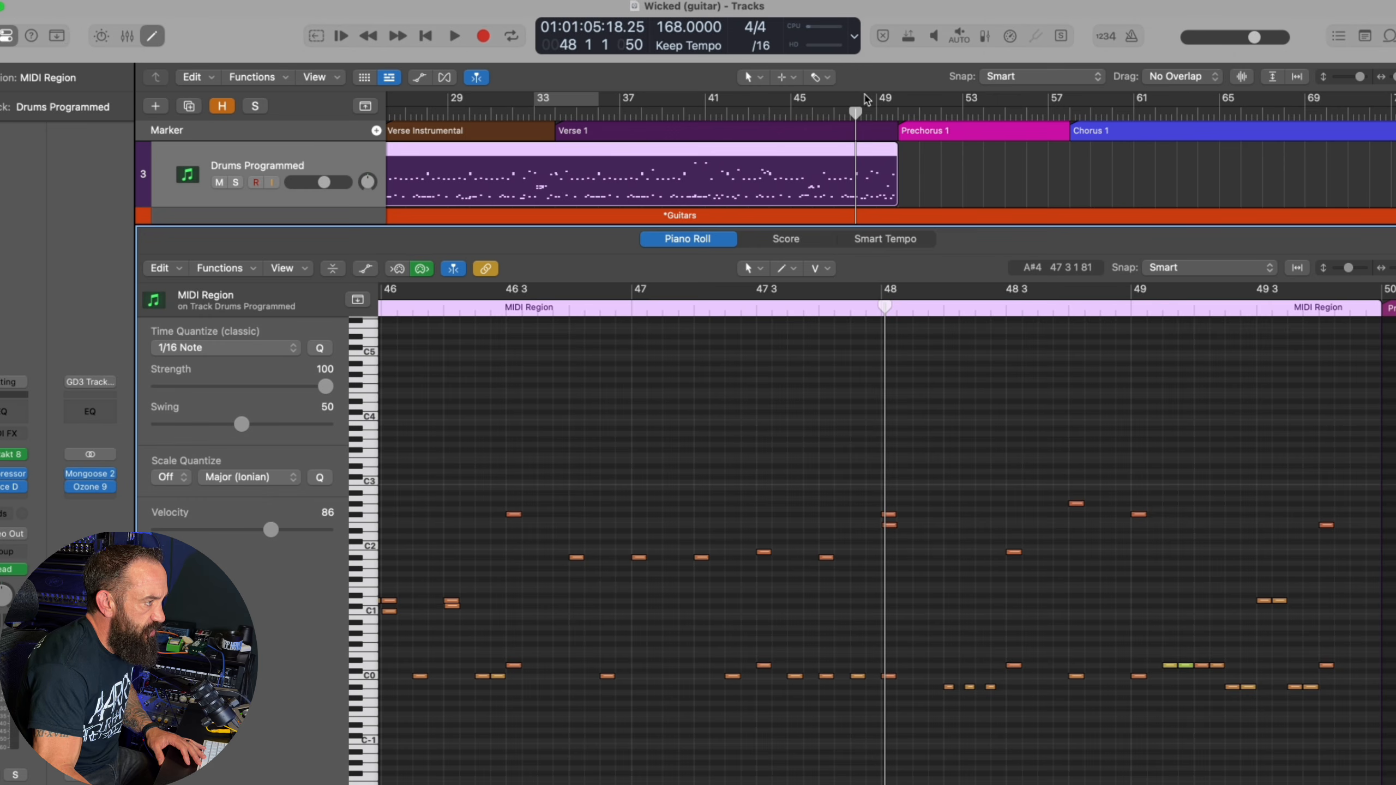
key(space)
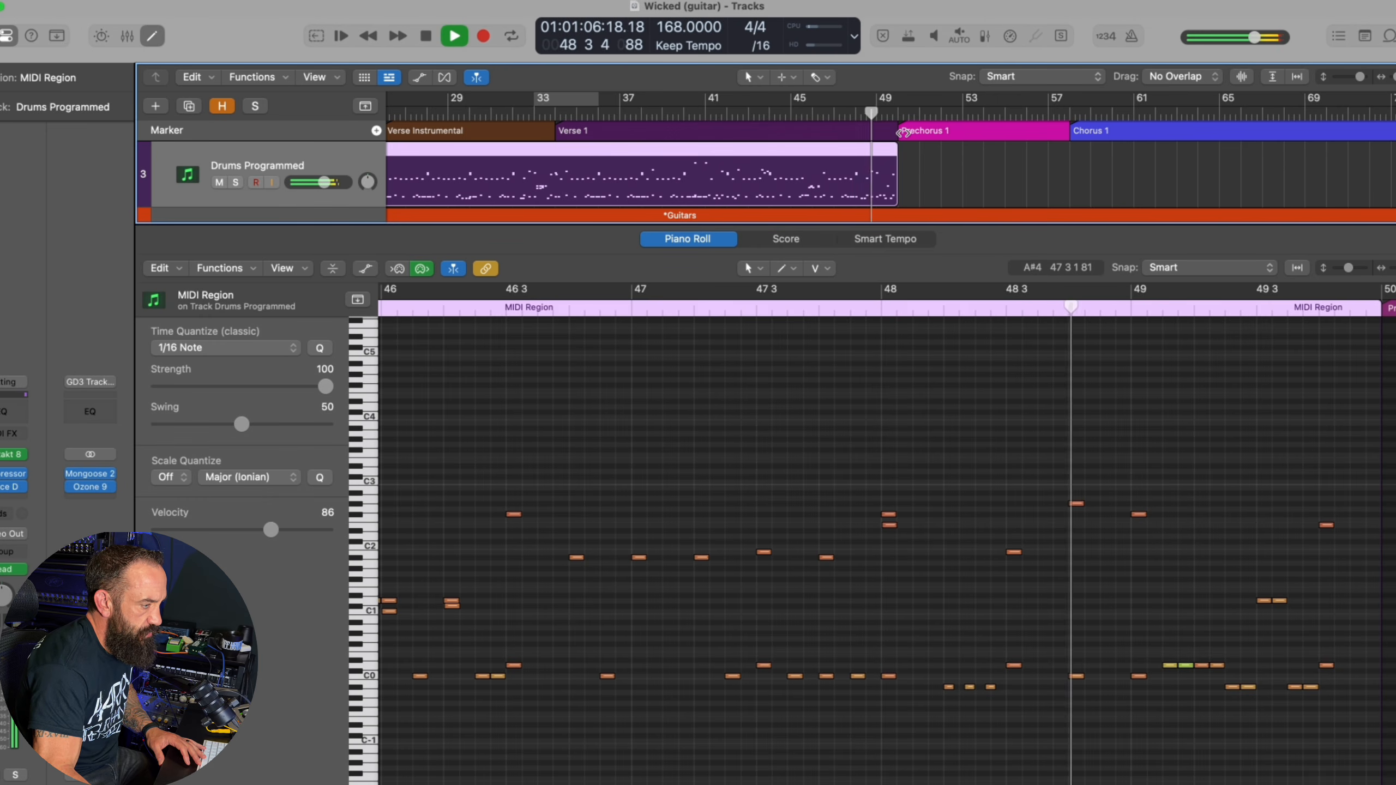
key(space)
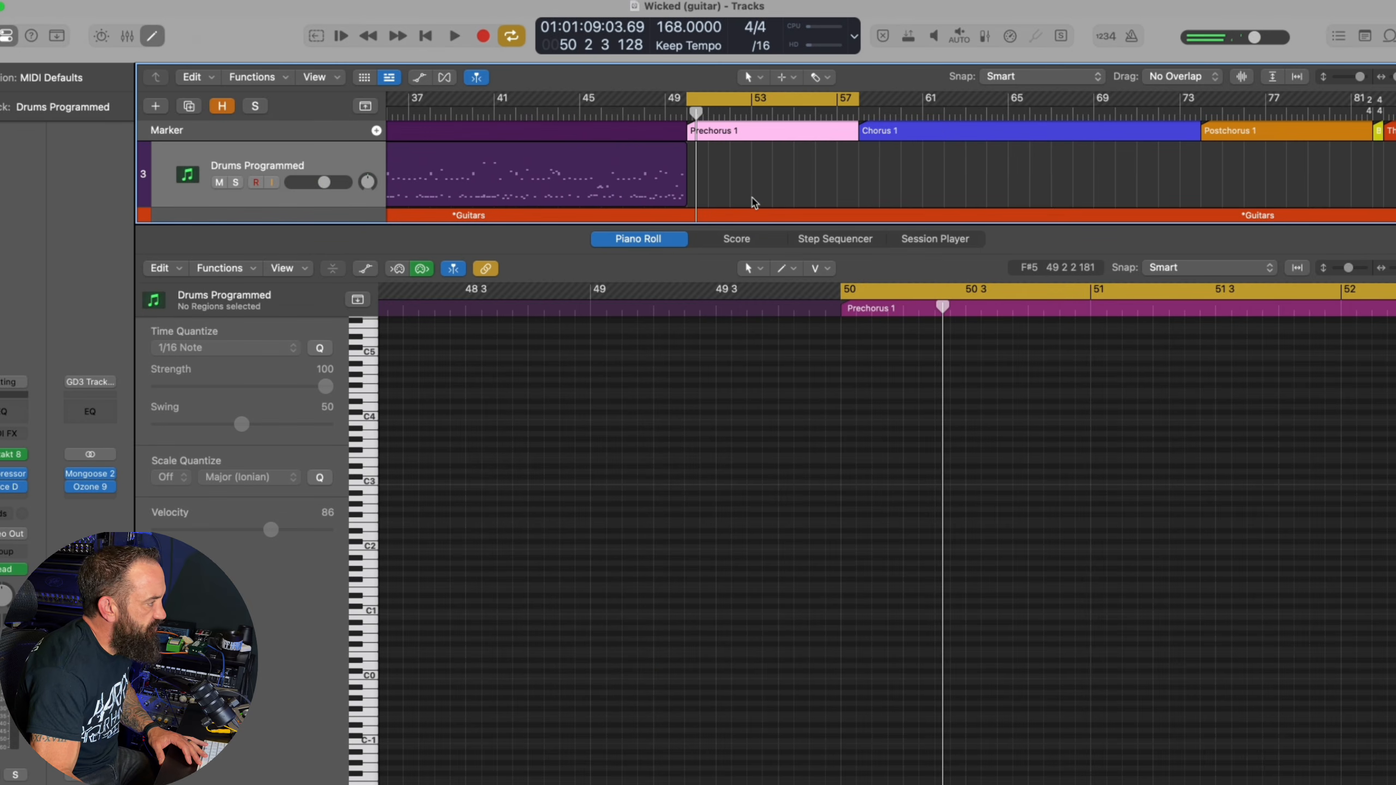
Loop the Prechorus 1 guitars and bass, and play the programmed drums from bar 48 through the Prechorus into the Chorus
key(space)
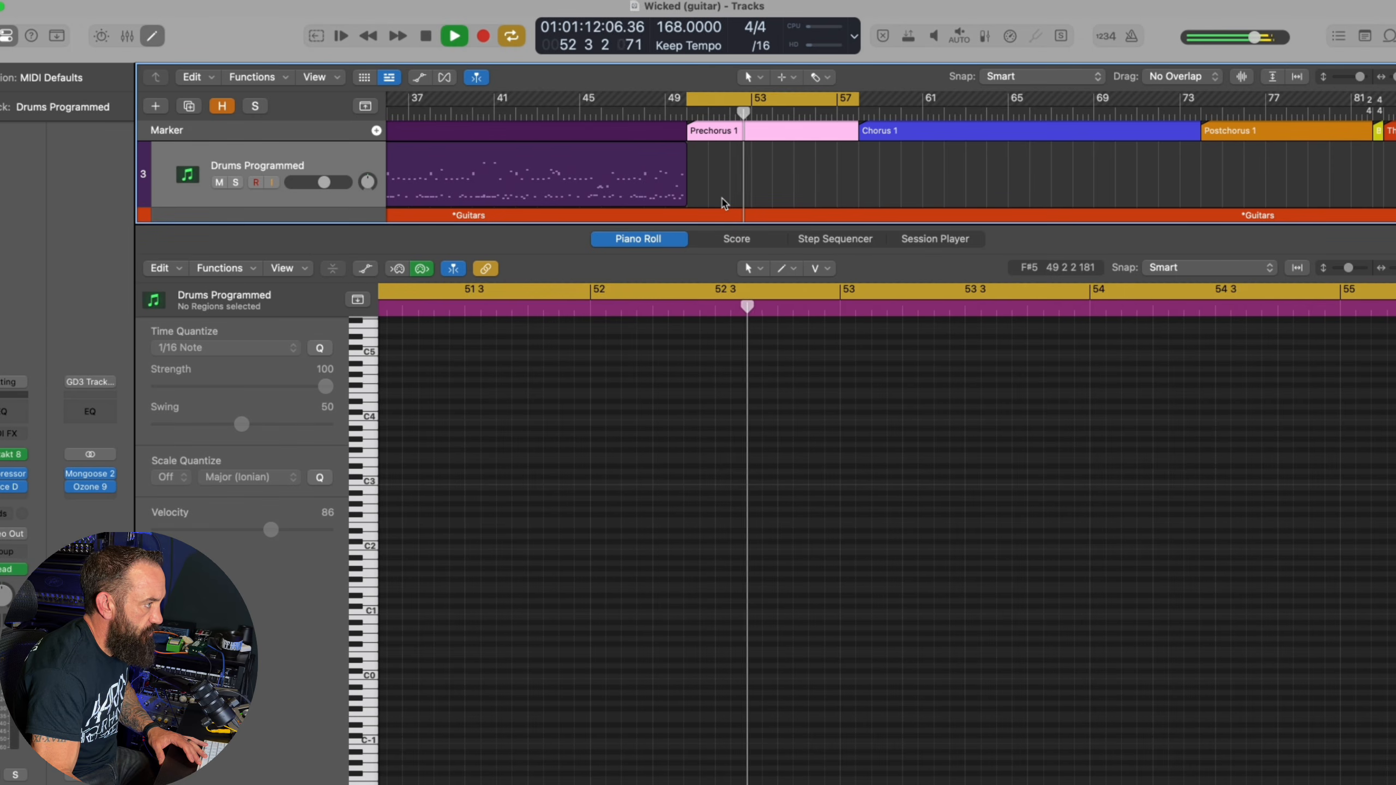
key(space)
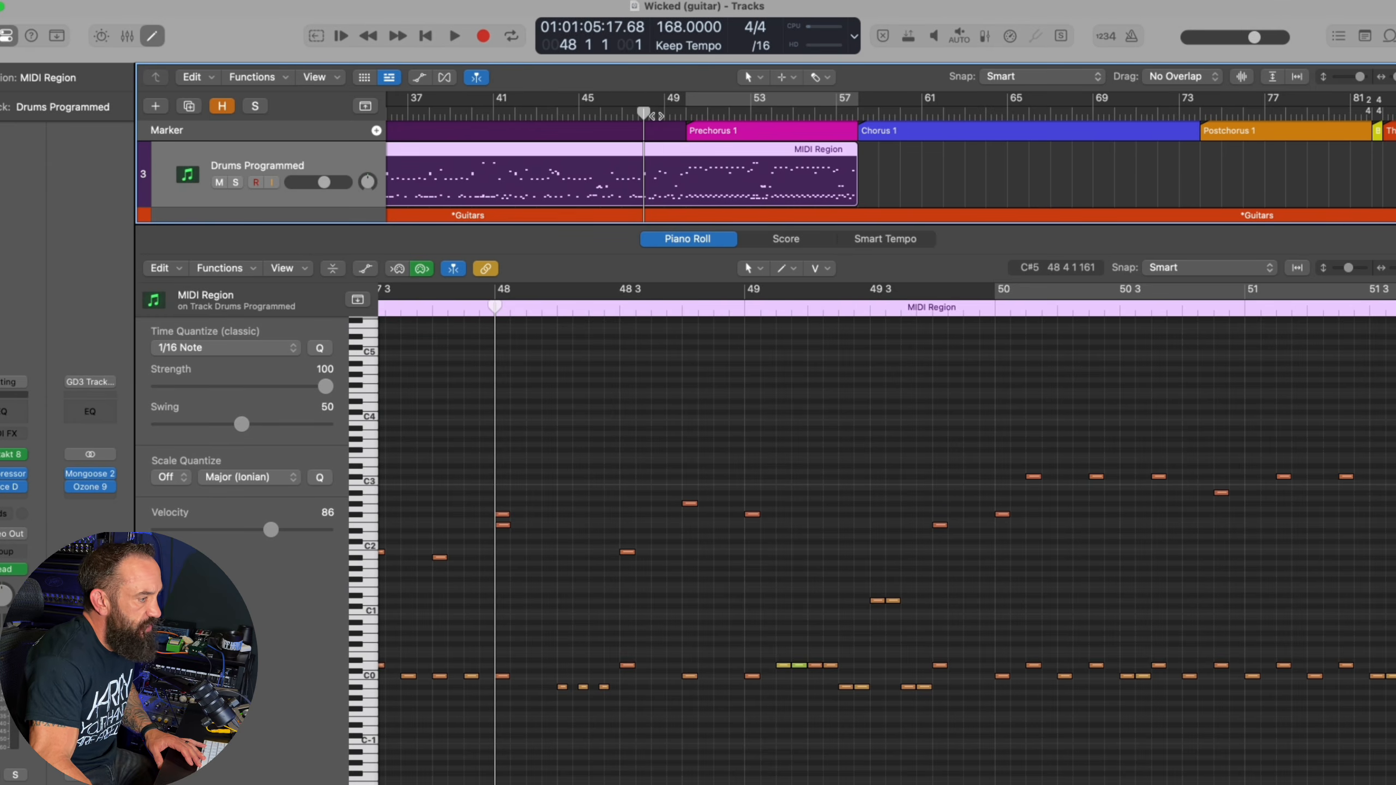
key(space)
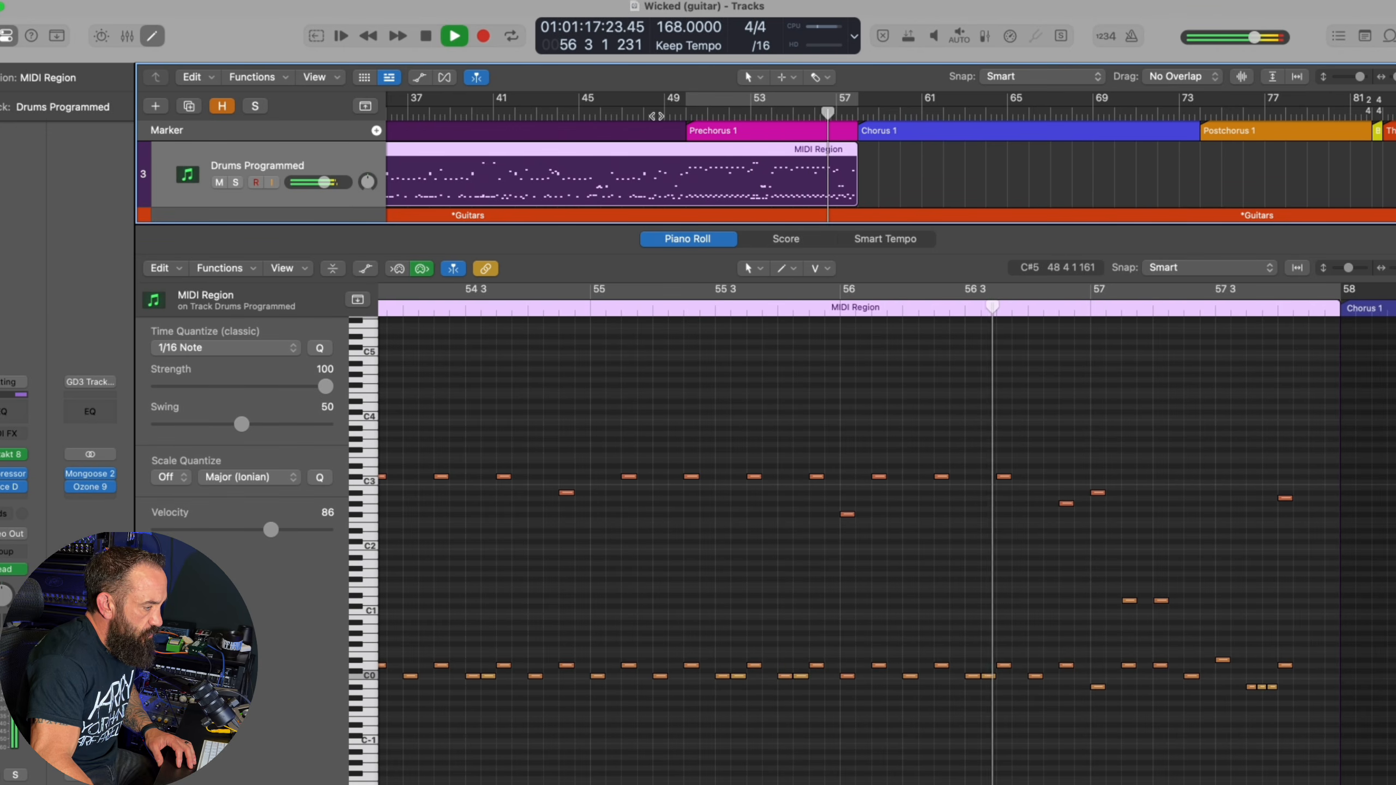
key(space)
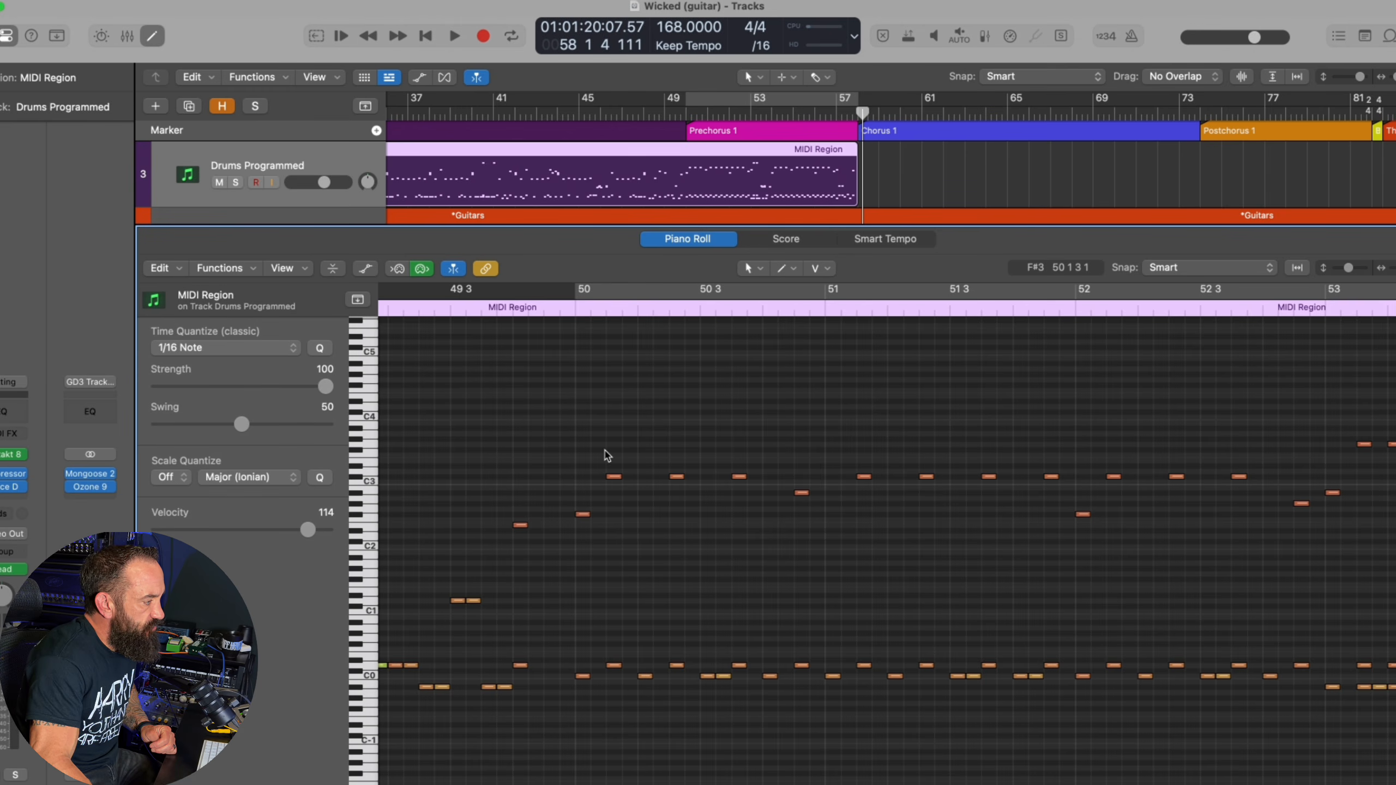
Move the repeated cymbal notes near C3 in bars 50 to 52 down to just below C2, and play Prechorus 1
drag(606, 456, 1237, 461)
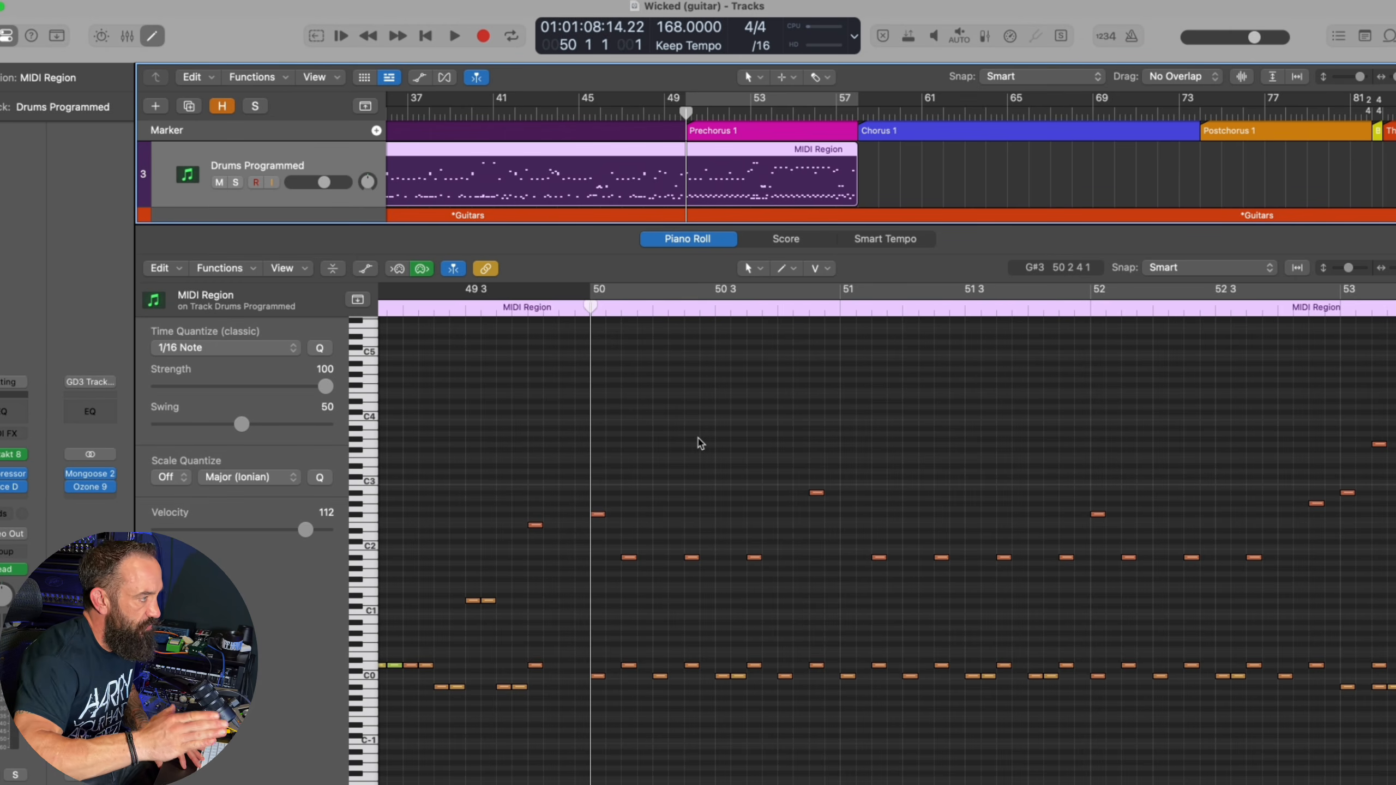
key(space)
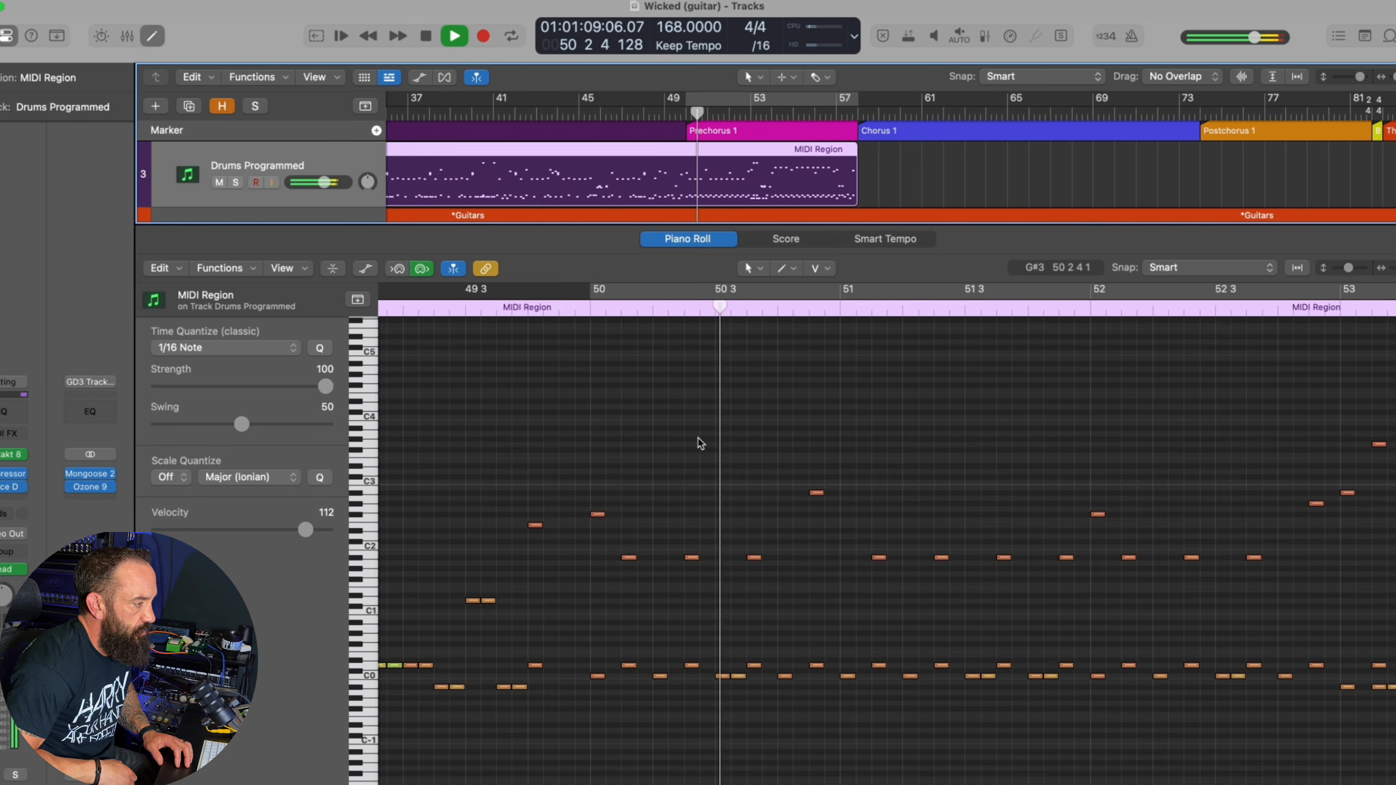
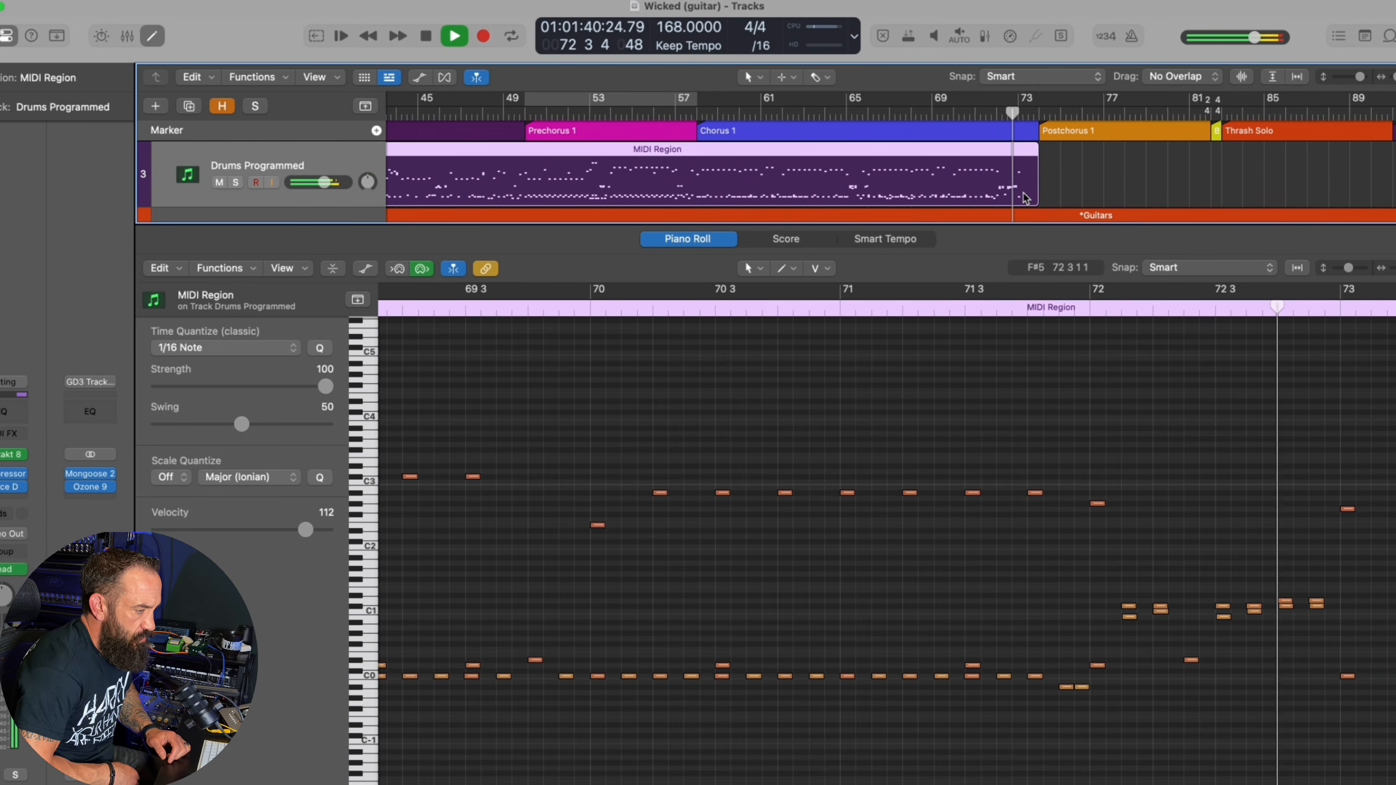
Play the Chorus 1 drums from bar 58, and resume at bar 64 to hear the rest up to bar 73
key(space)
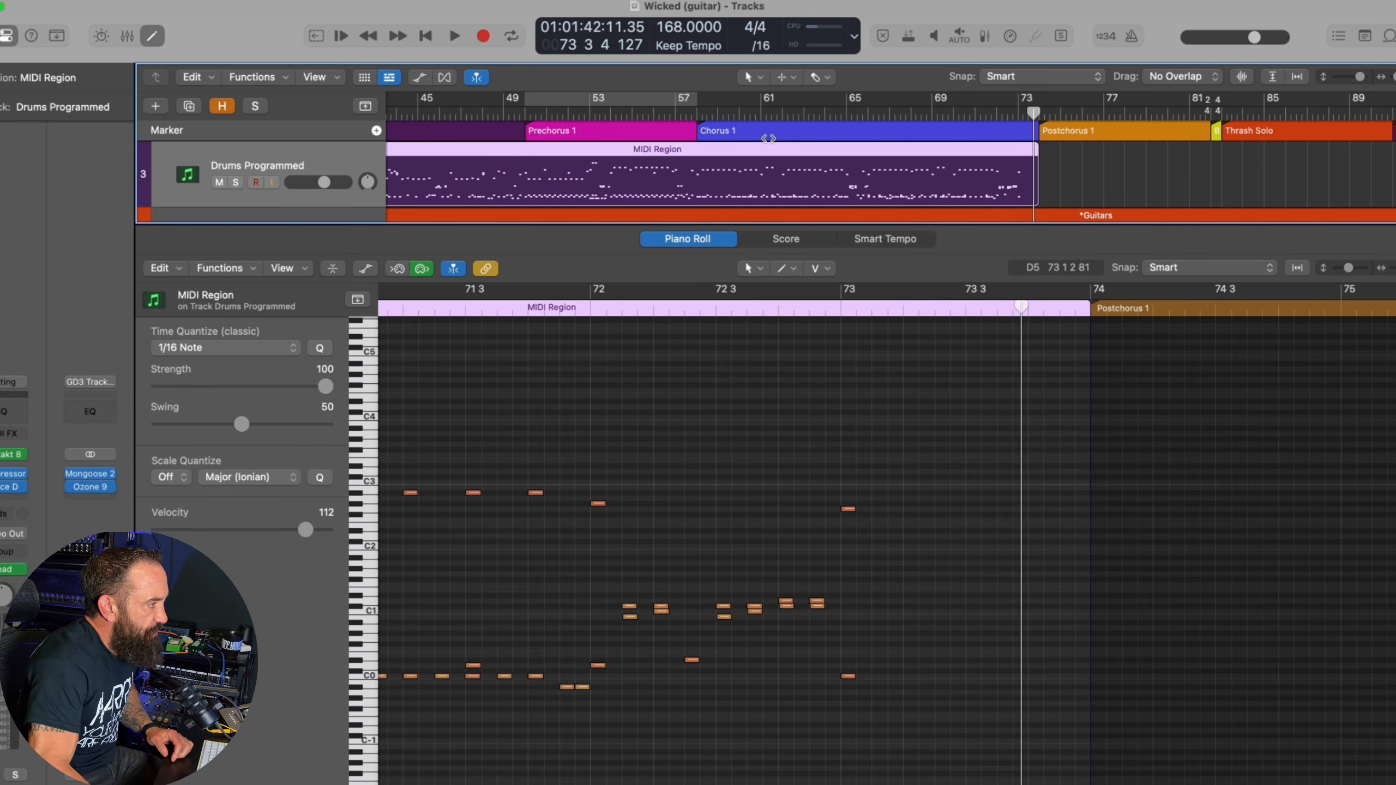
click(698, 111)
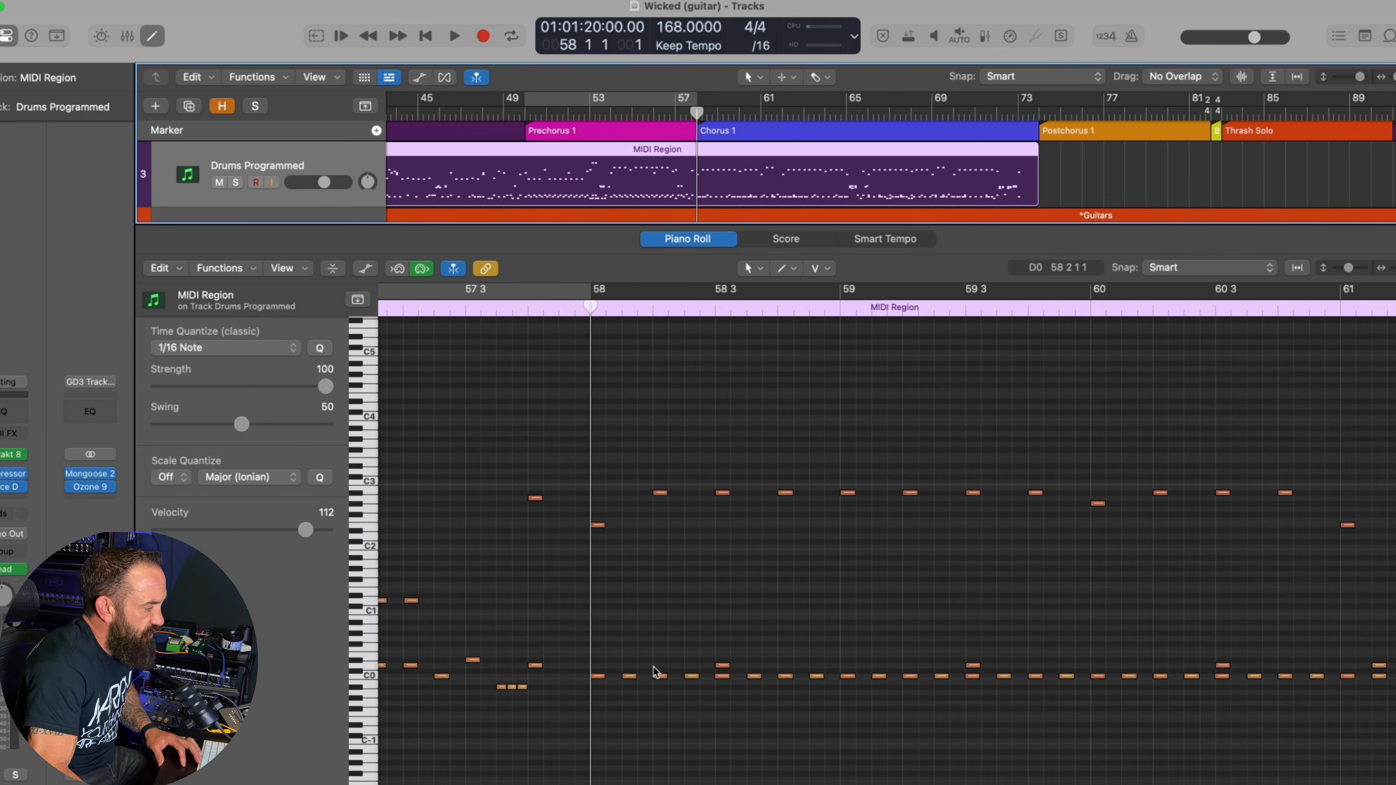
key(space)
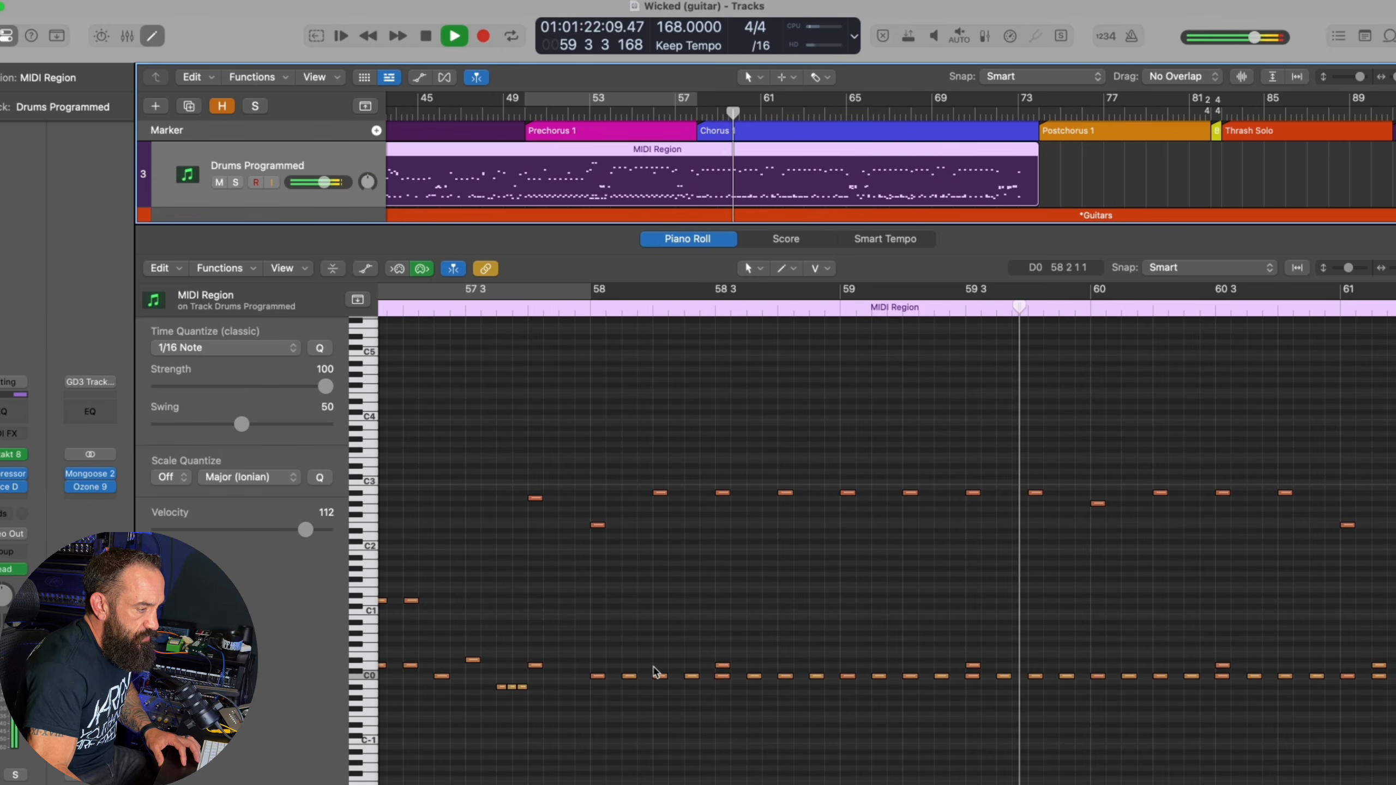
key(space)
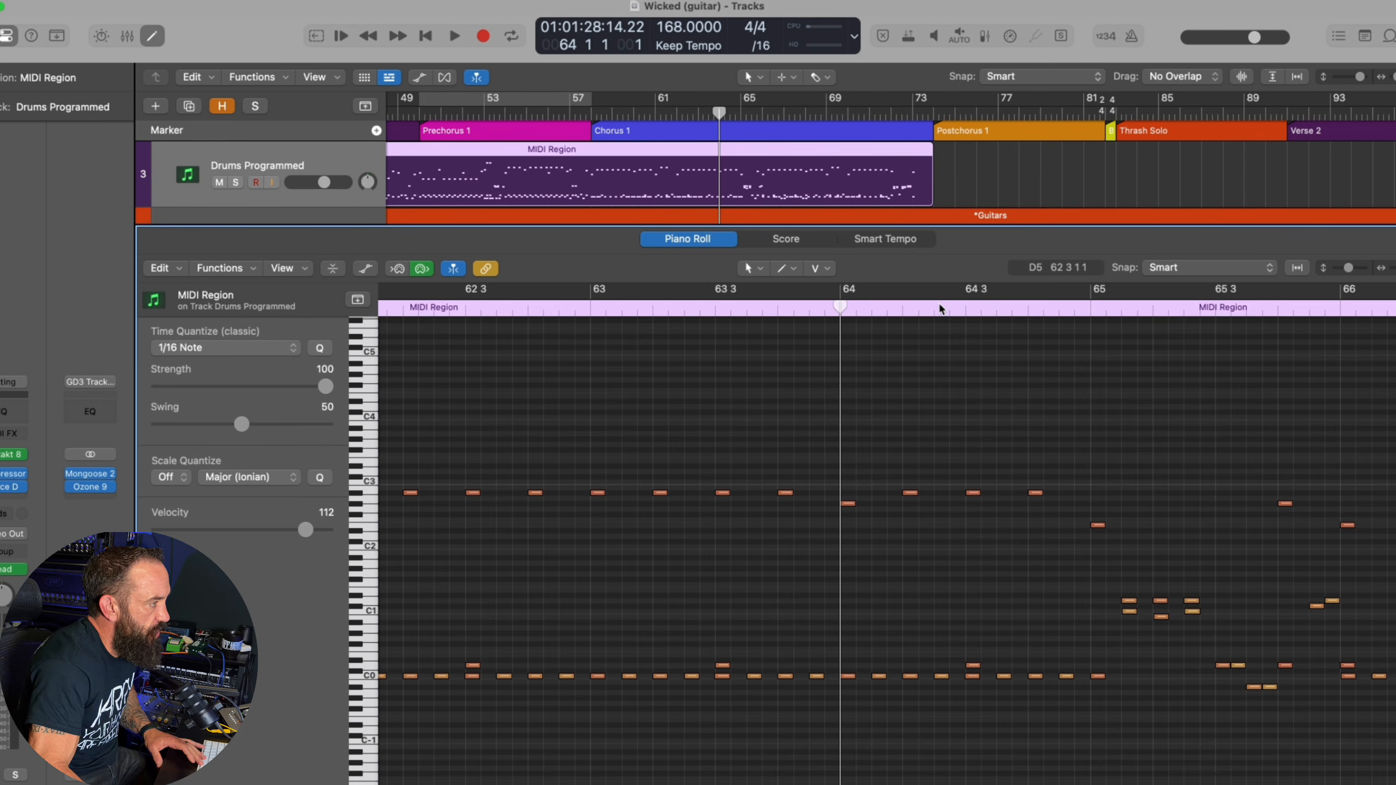
key(space)
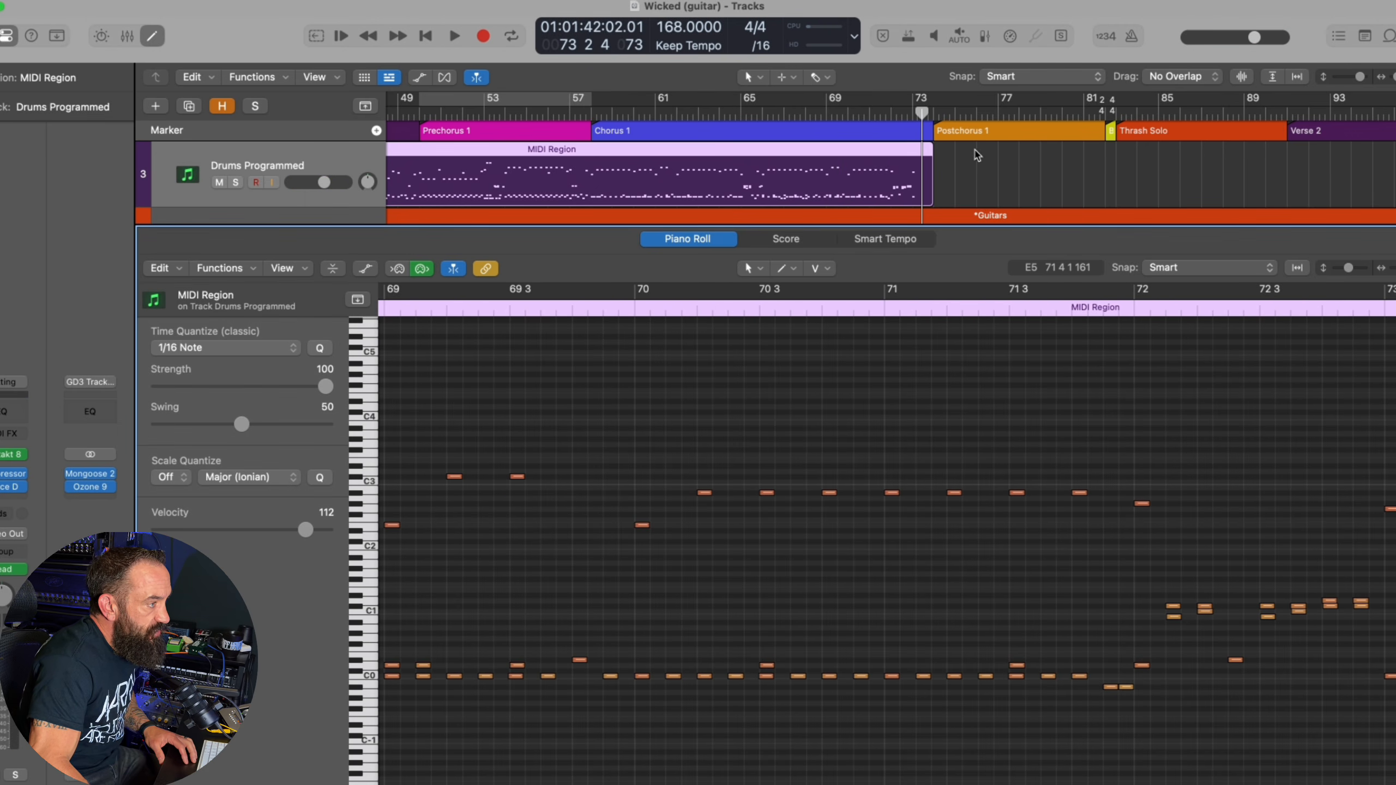
Loop Postchorus 1 to hear its guitars and bass, and play the programmed drums from bar 72 through the Postchorus
click(971, 133)
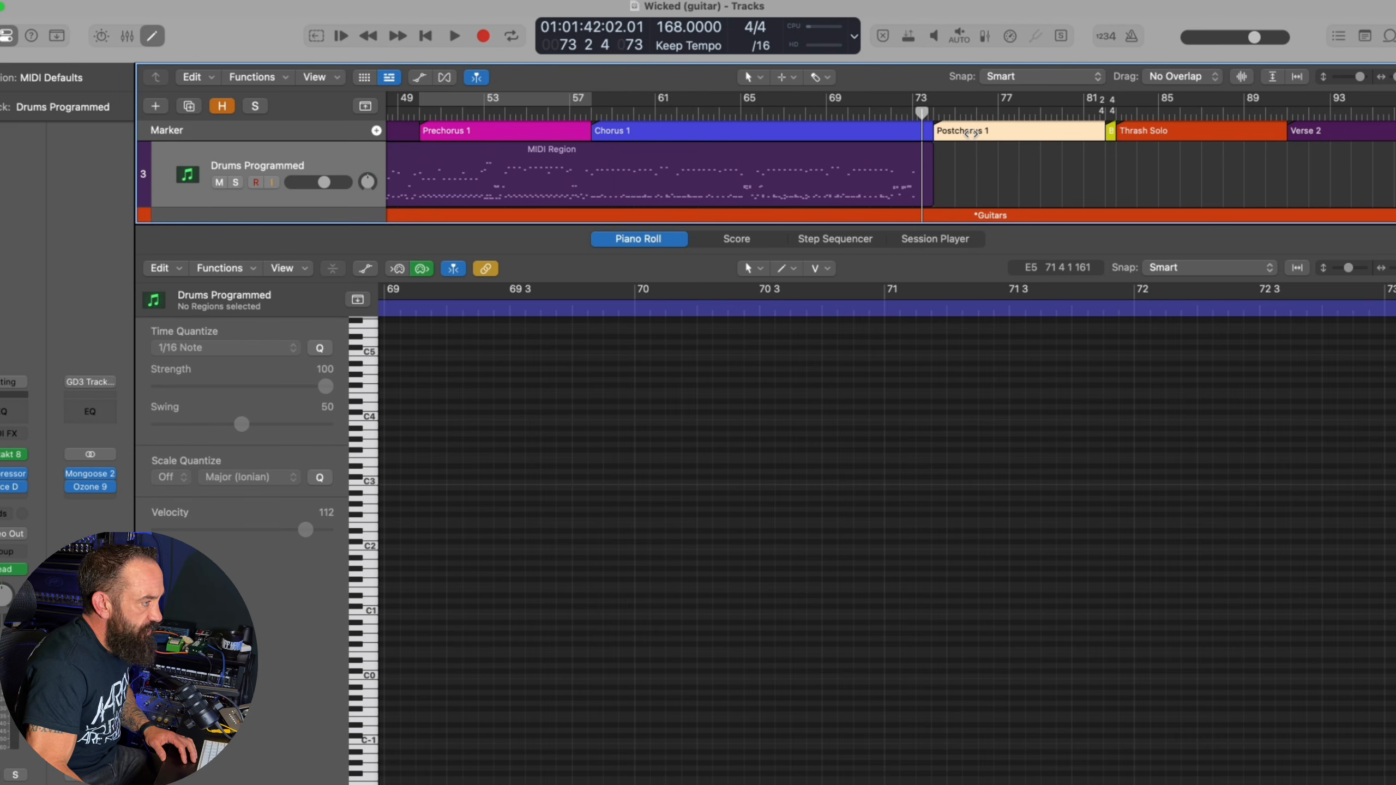
key(c)
key(space)
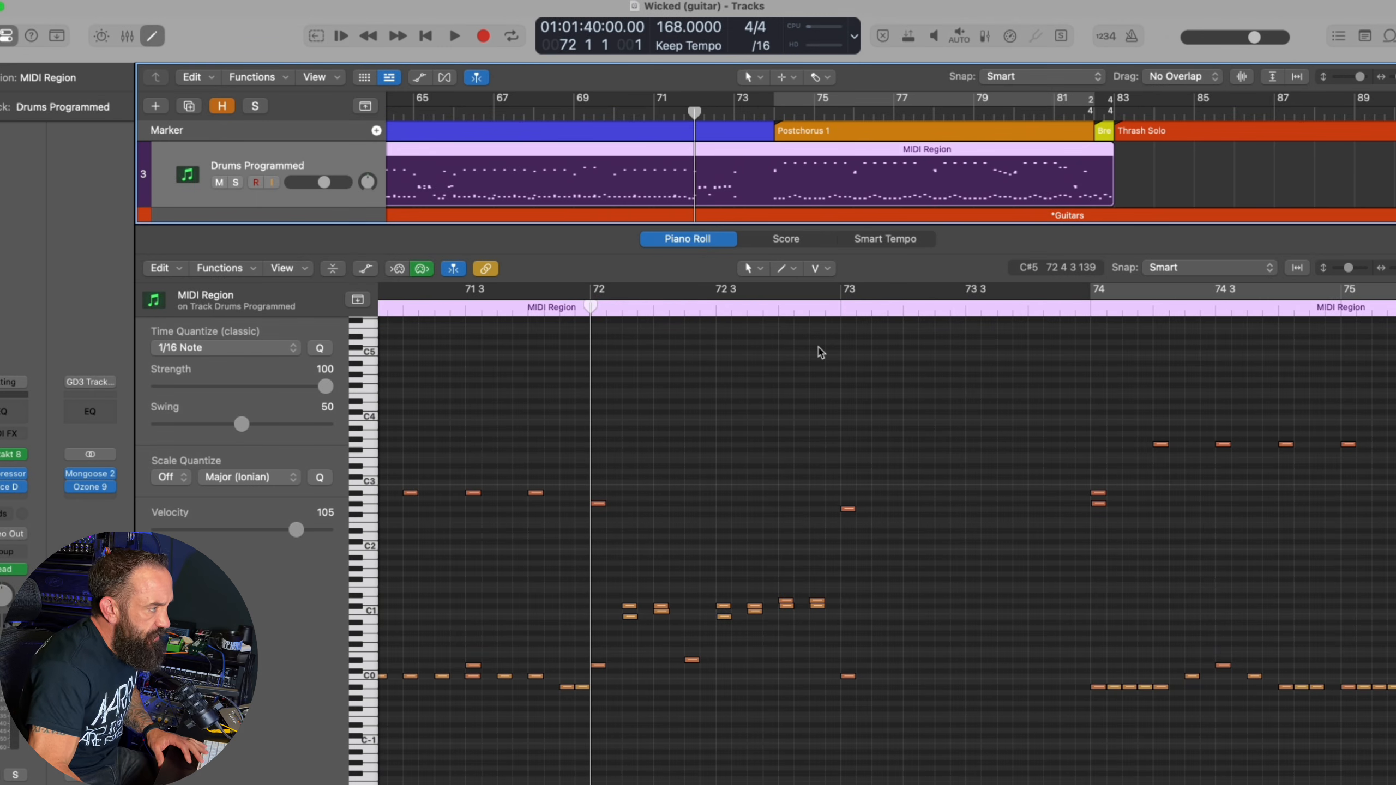
key(space)
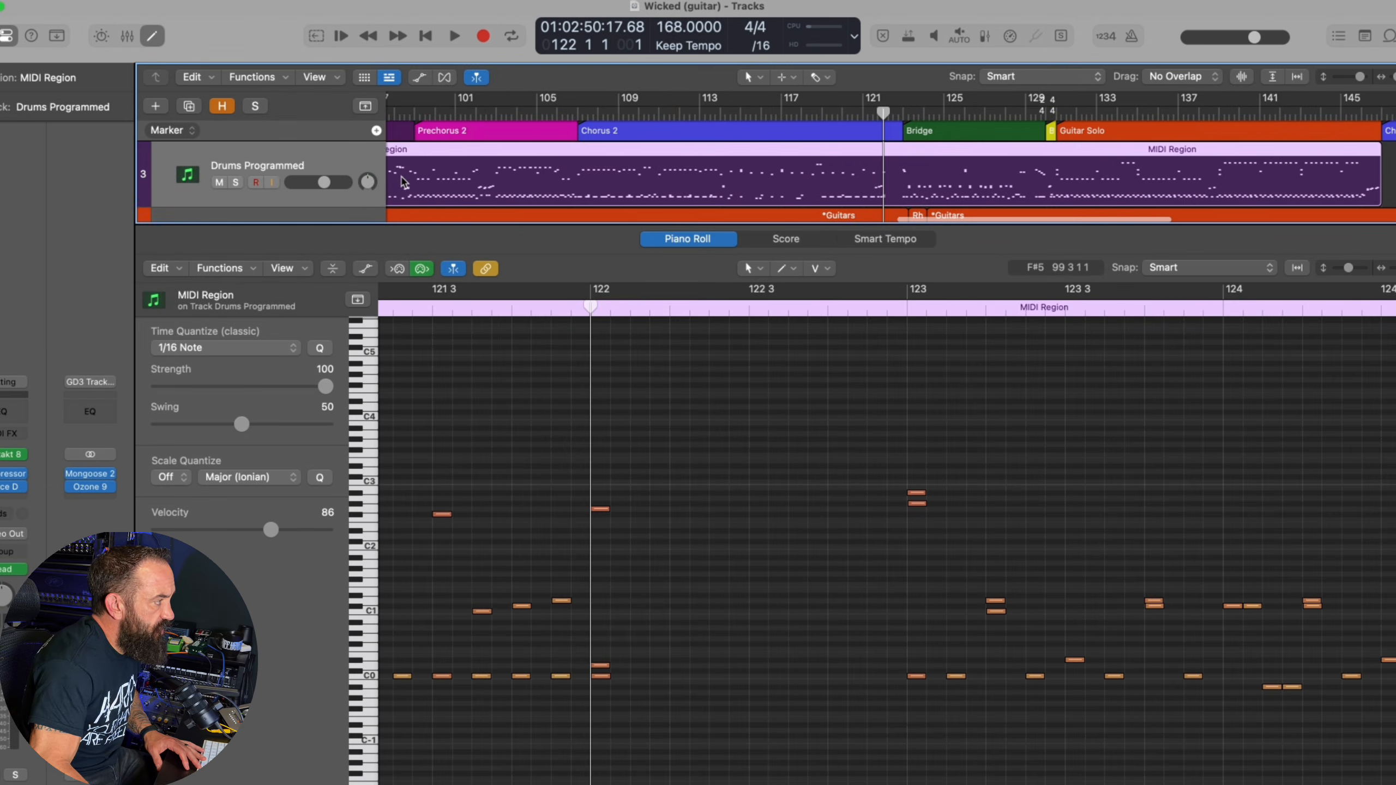
Play the Bridge from bar 123 with the drums muted, and again with the programmed drums audible
scroll(404, 181, right, 3)
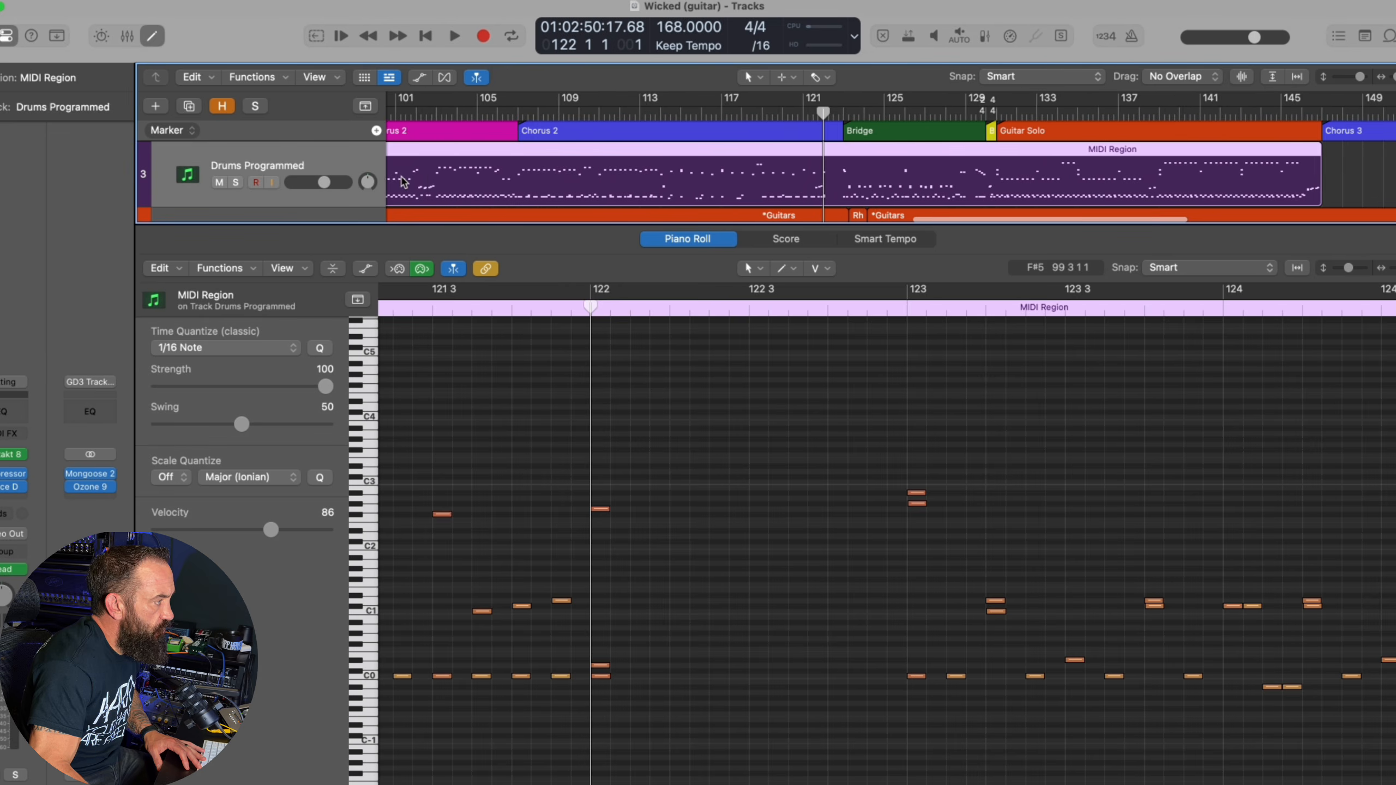
scroll(404, 182, right, 4)
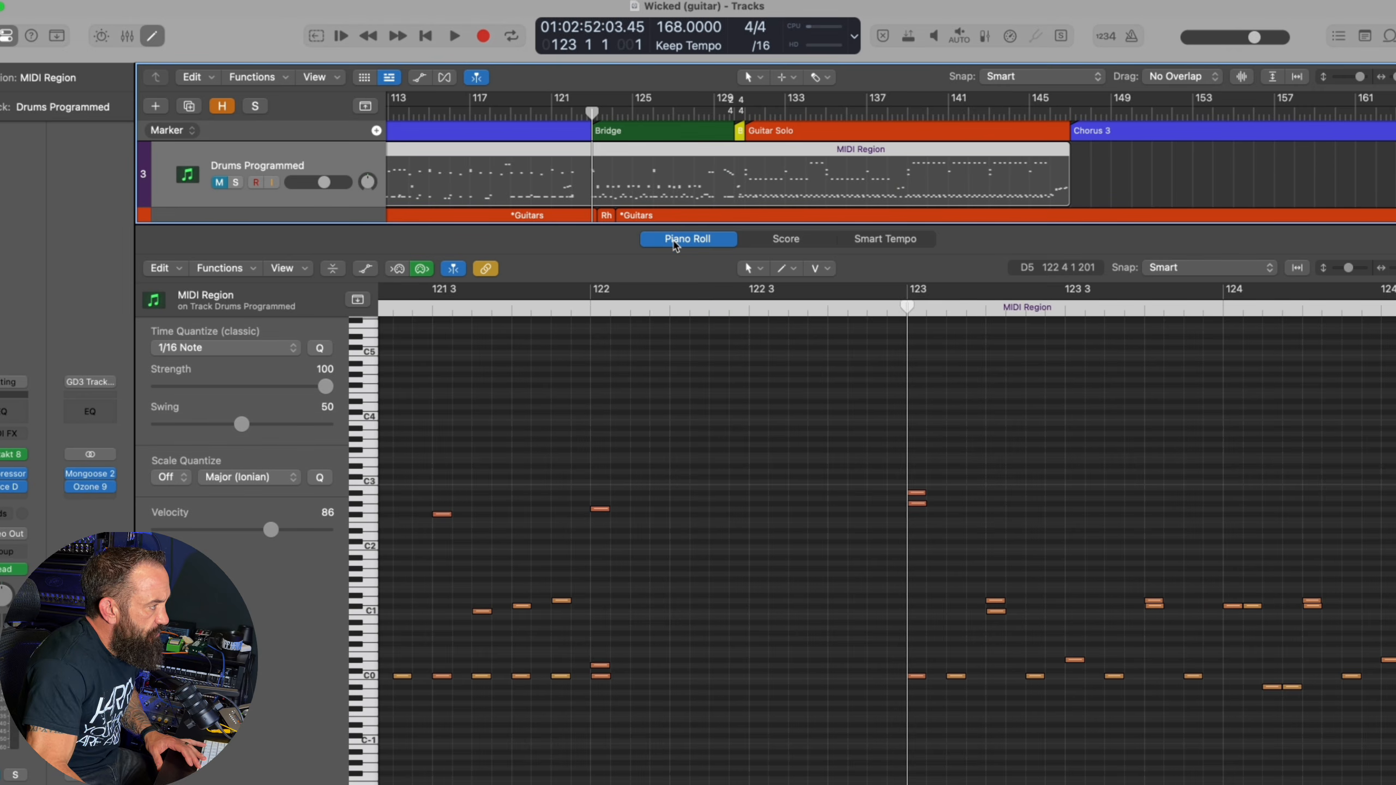
key(space)
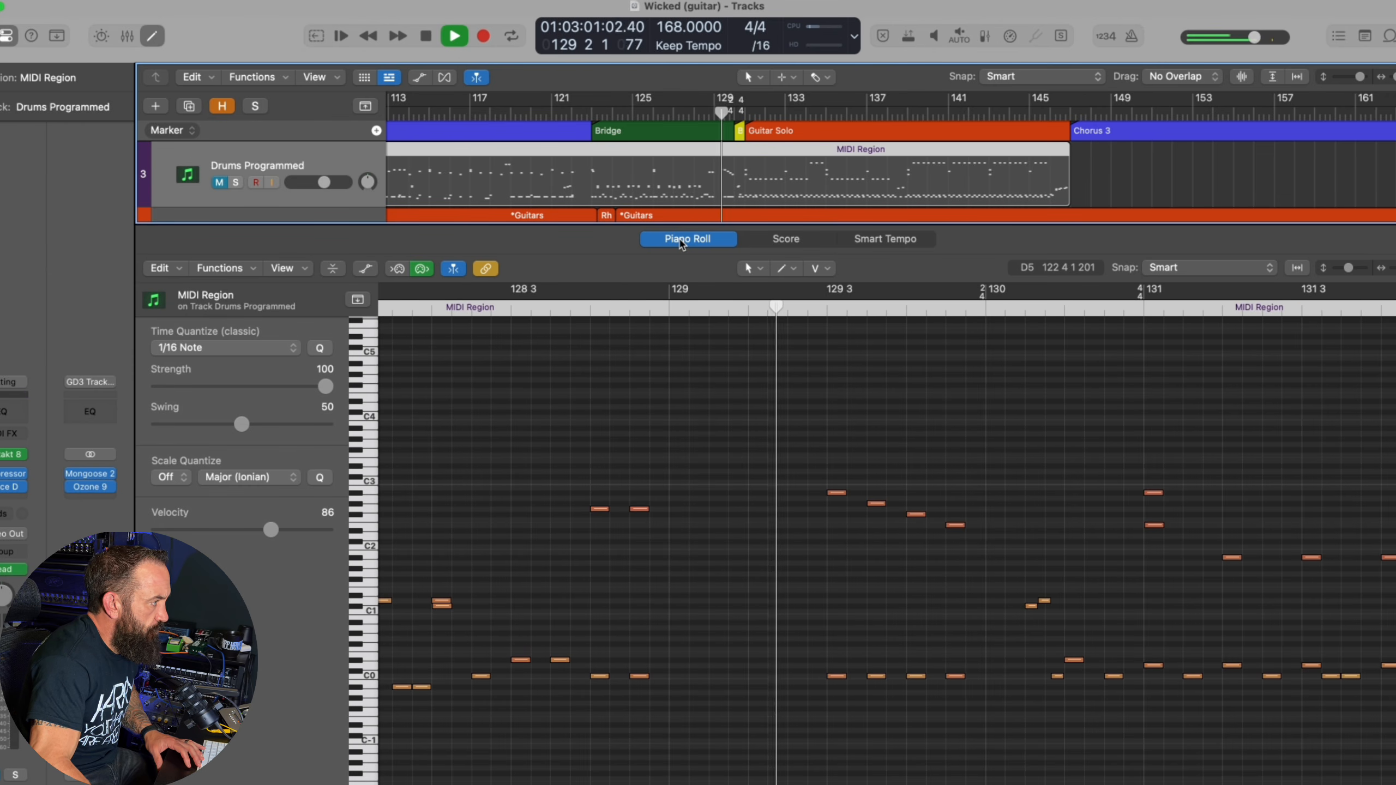
key(space)
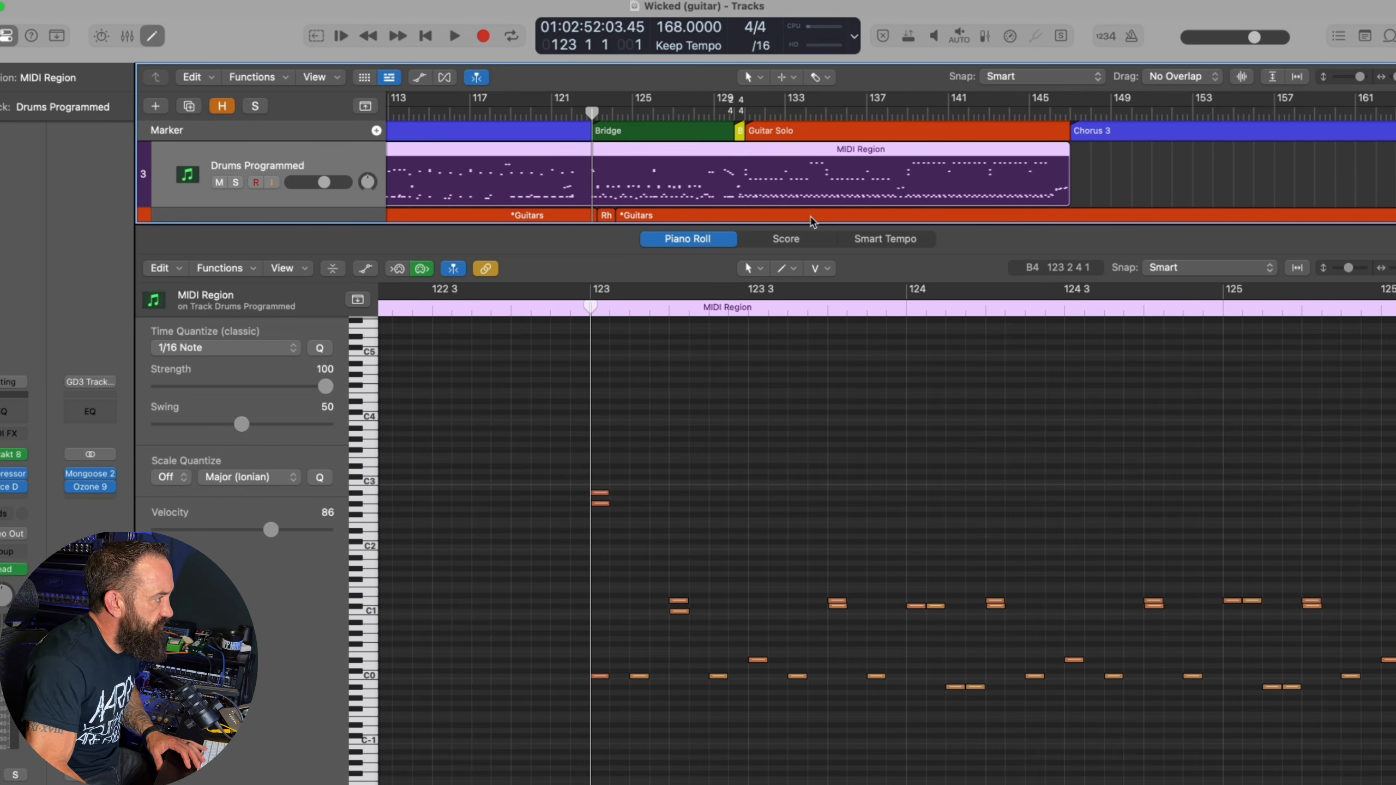
key(space)
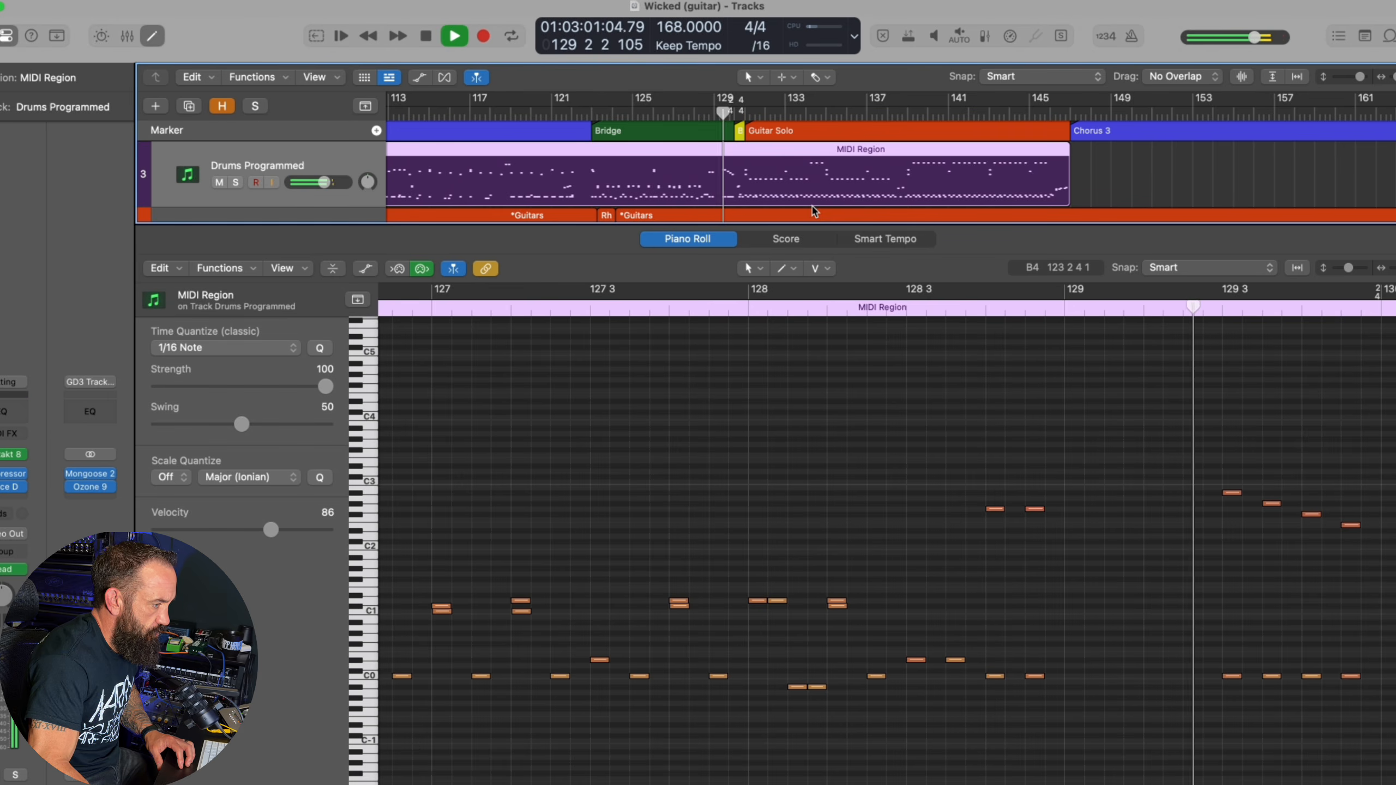
key(space)
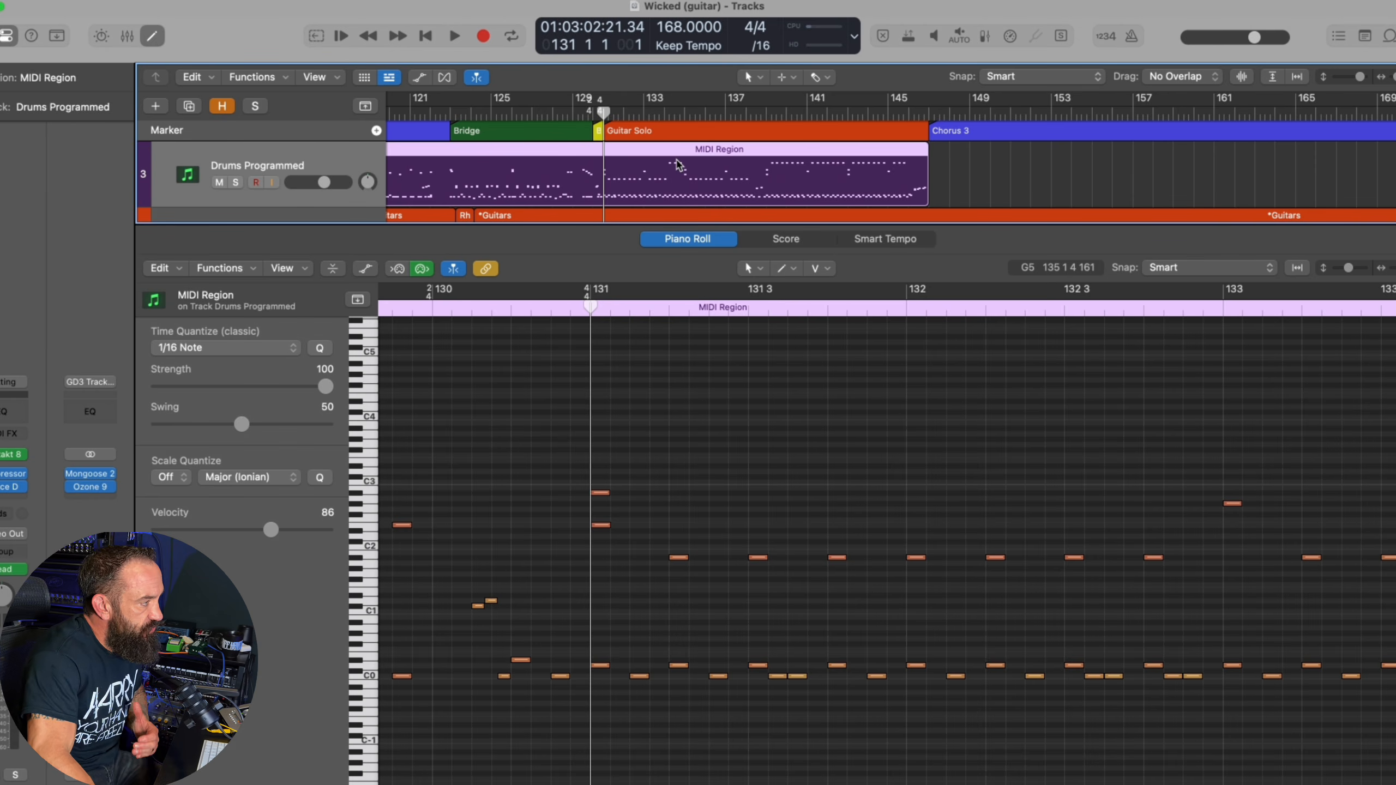
Play the programmed drums from the end of the Bridge through the Guitar Solo and its closing fill in bar 146
scroll(679, 166, down, 3)
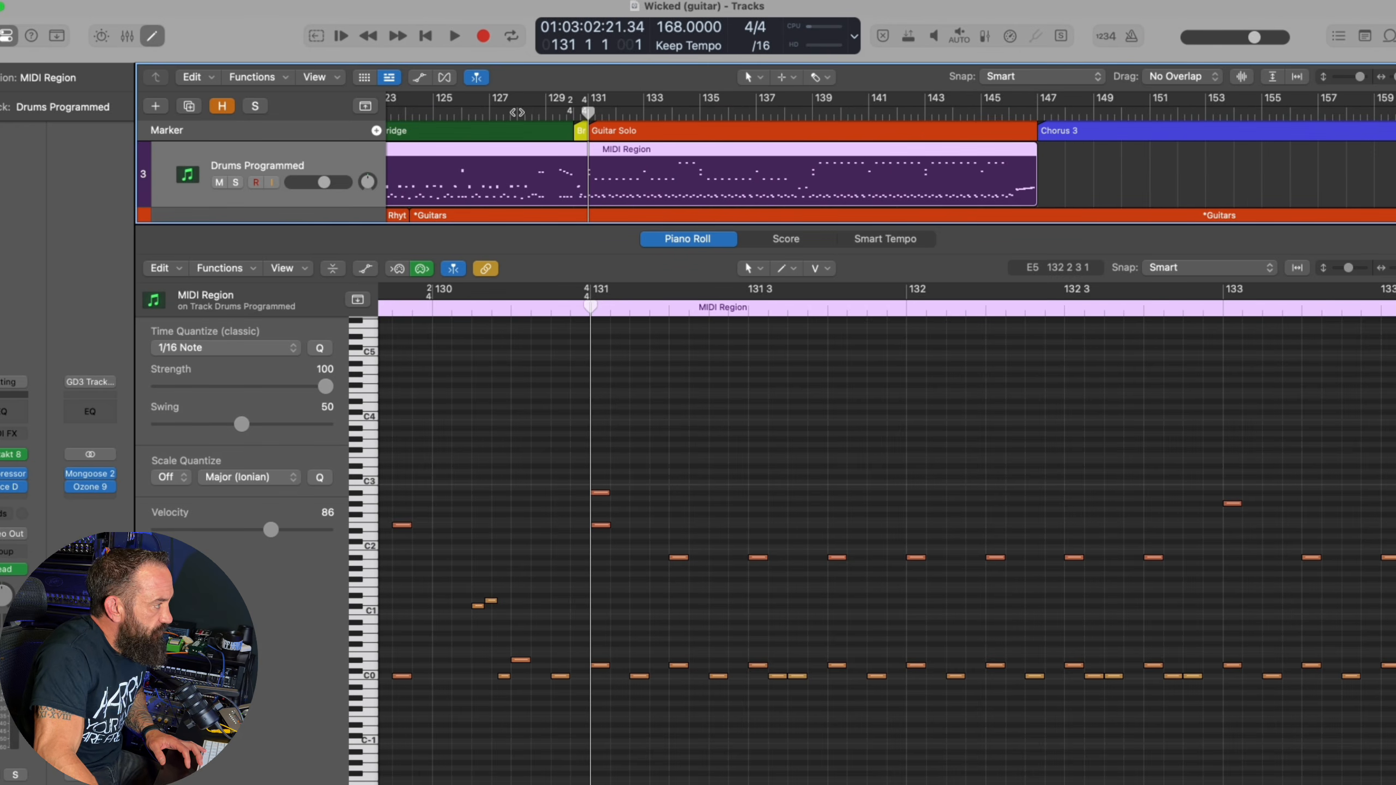
click(517, 112)
key(space)
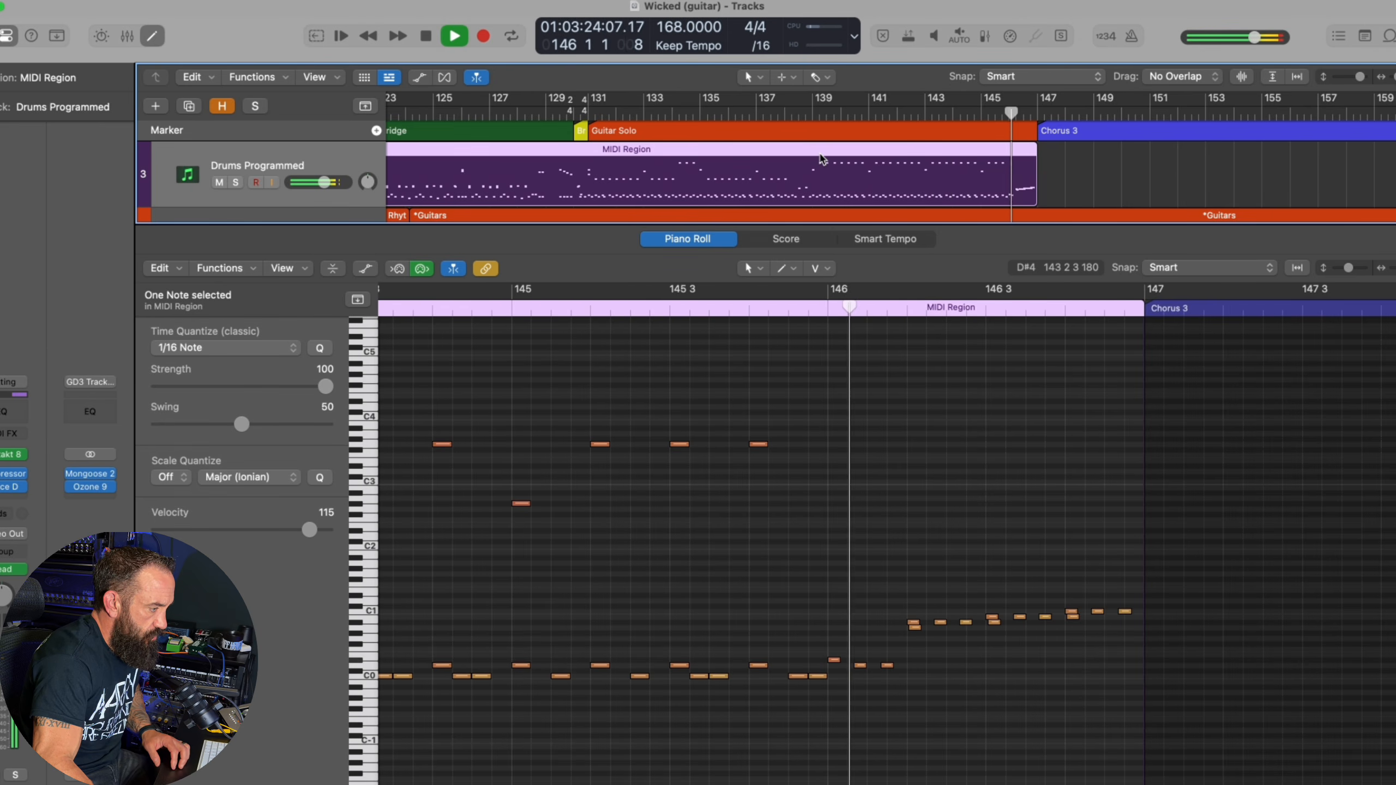
key(space)
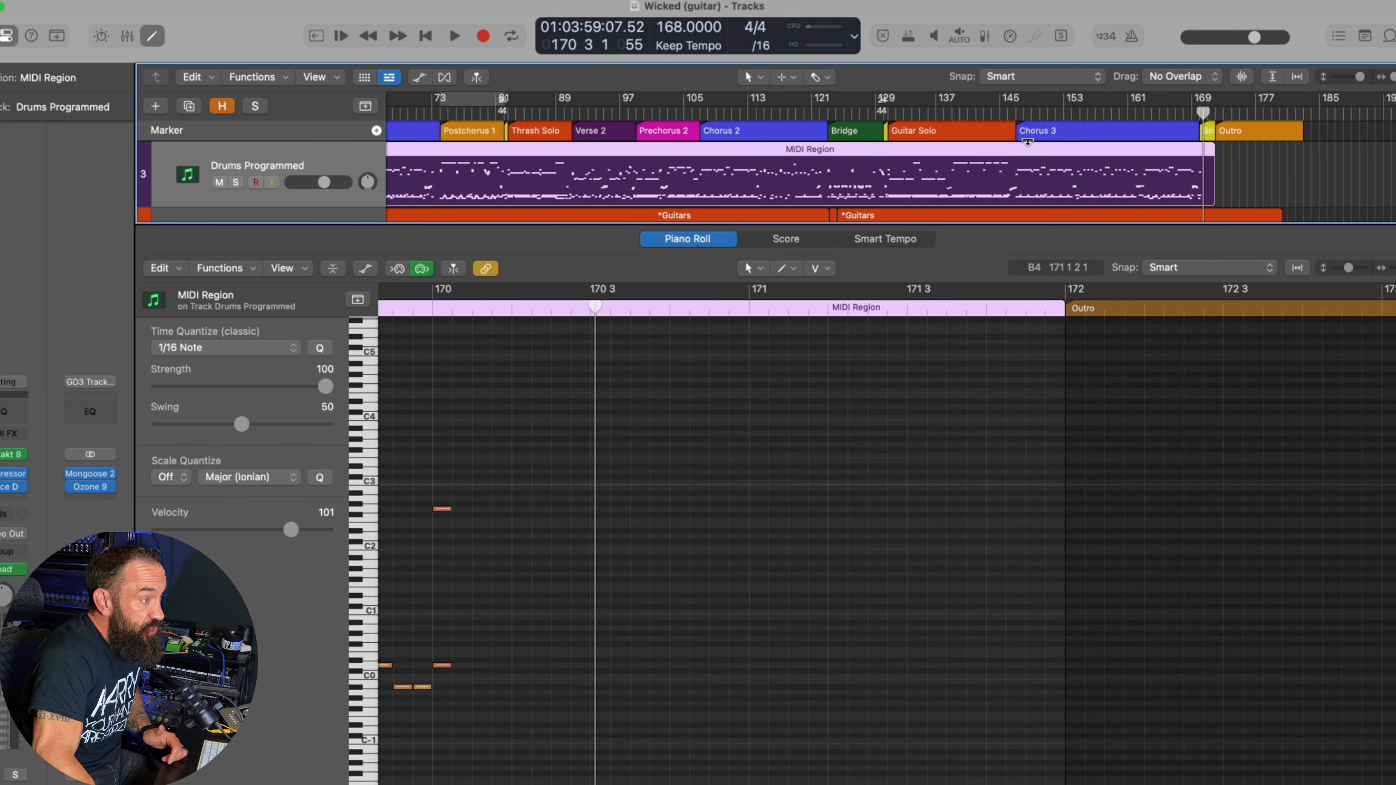
Play the drums from bar 144 into Chorus 3, and from about bar 167 towards the Outro
click(997, 110)
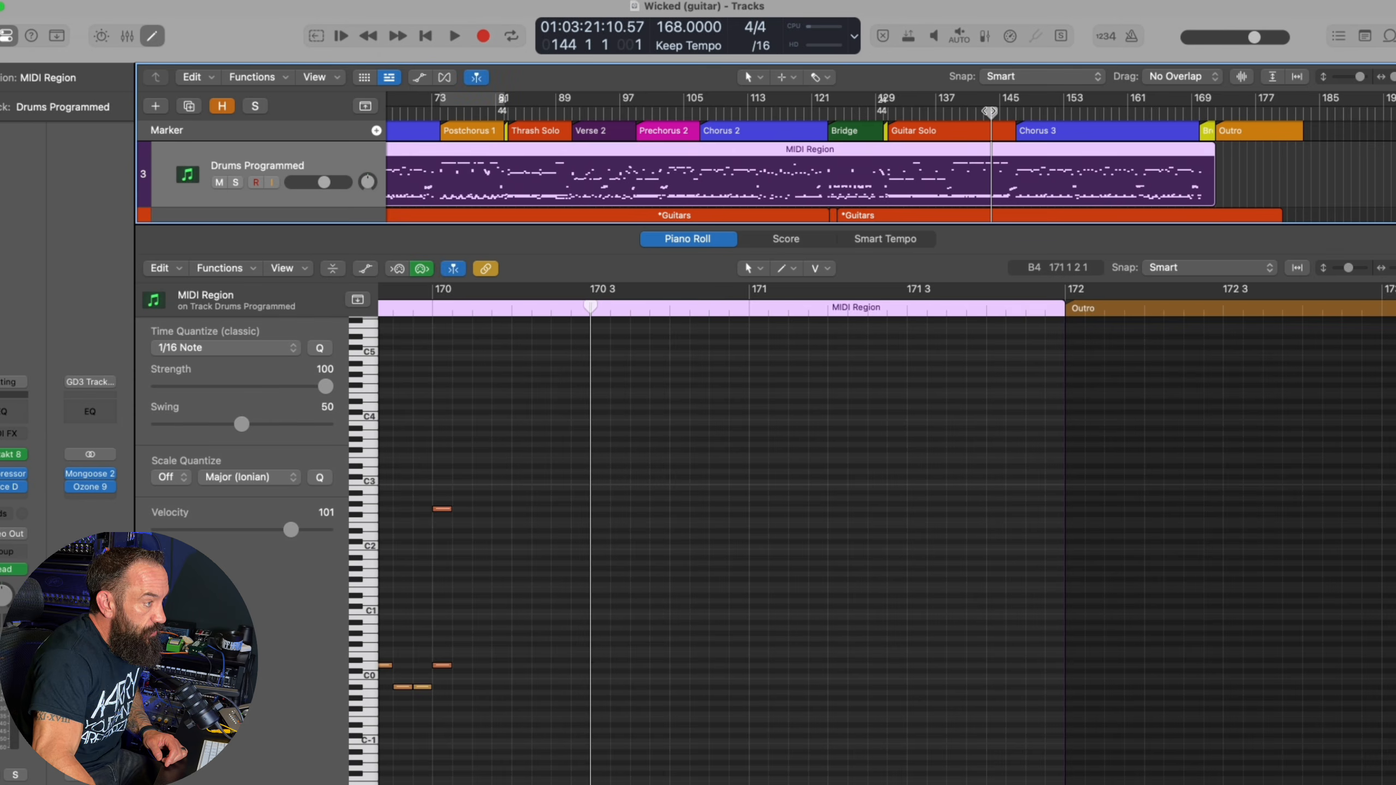
key(space)
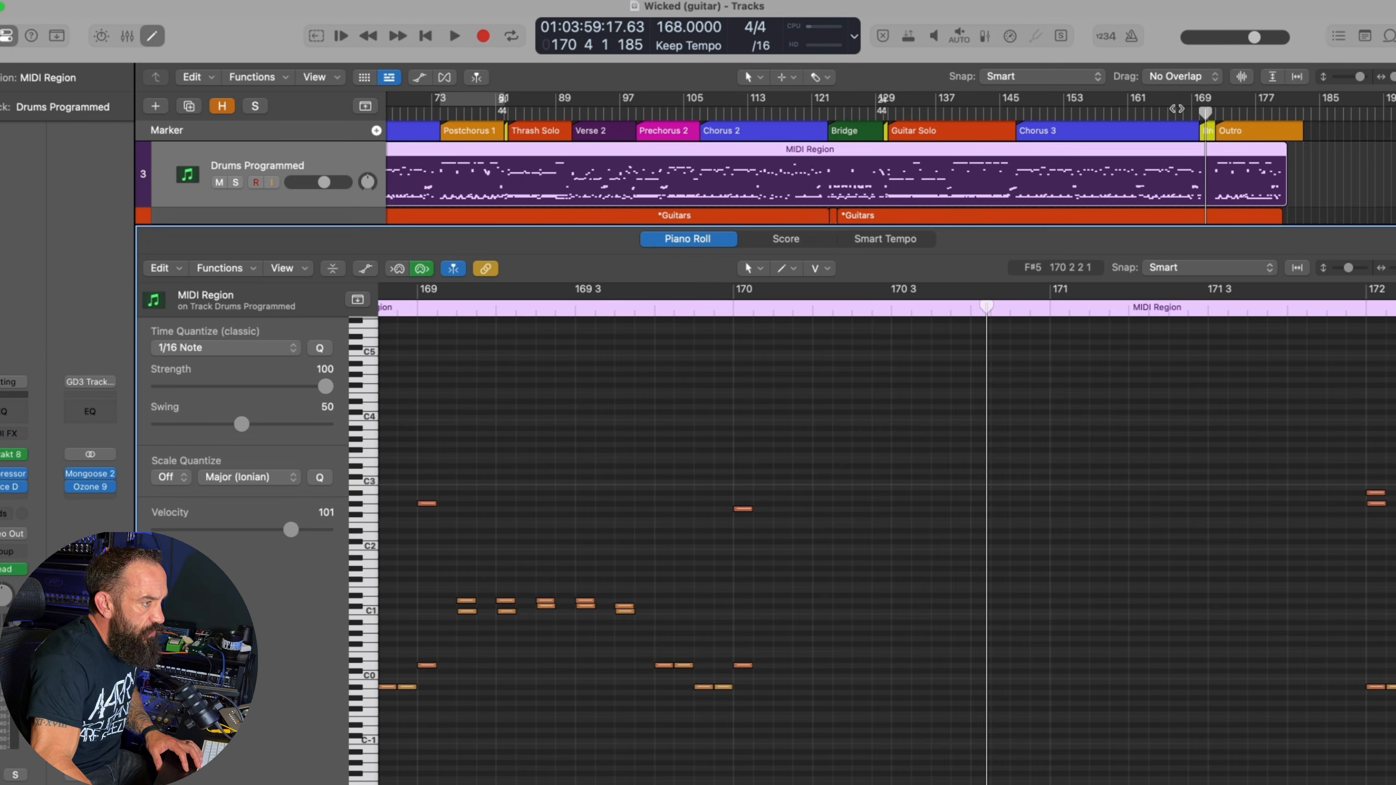
click(1176, 108)
key(space)
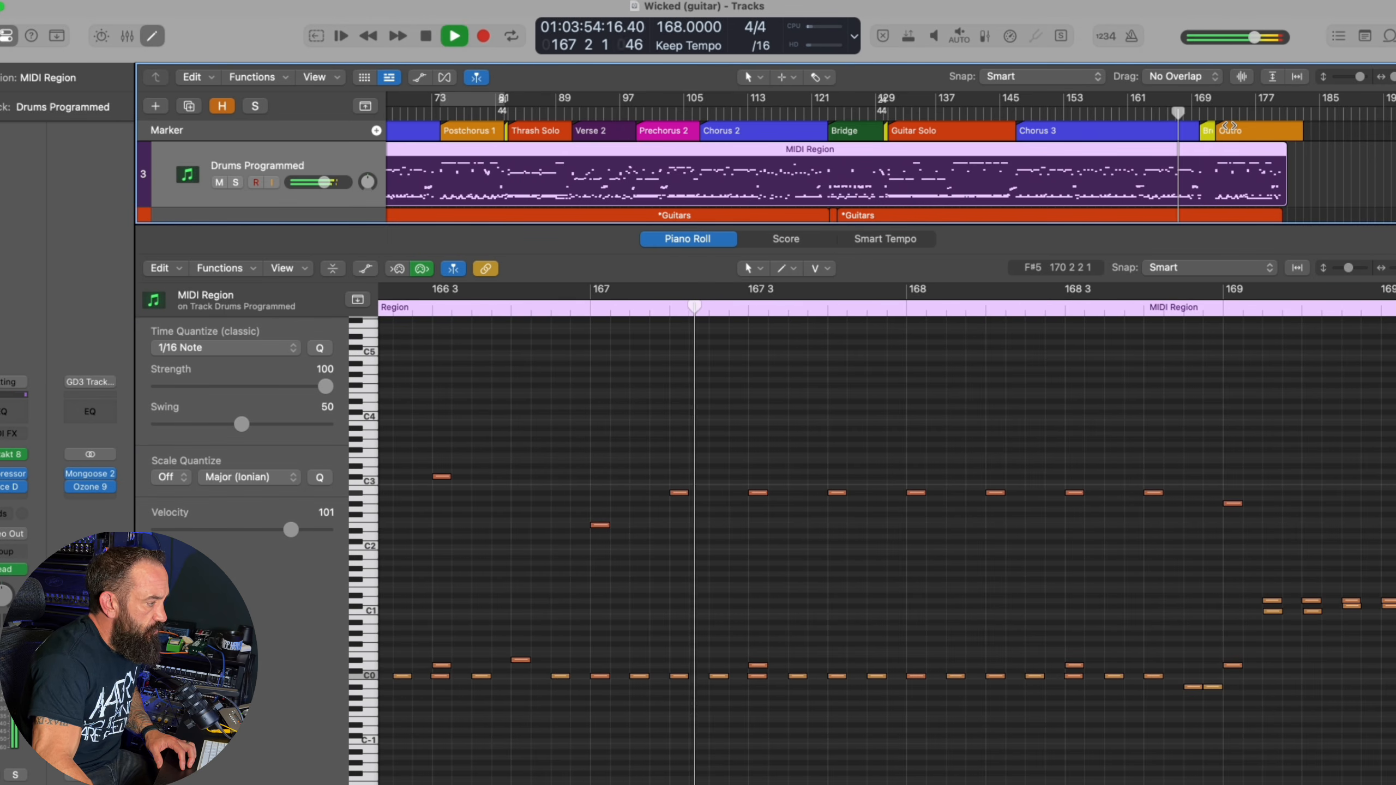